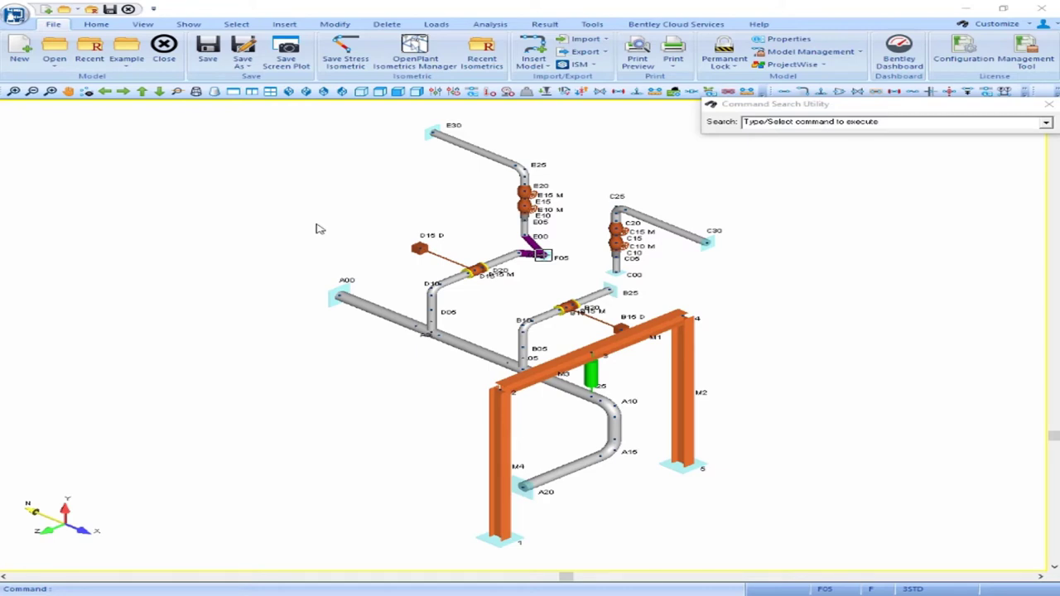
Color the piping model by segment ID to review the segments, and restore the default display.
{"action": "left_click", "coordinate": [190, 26]}
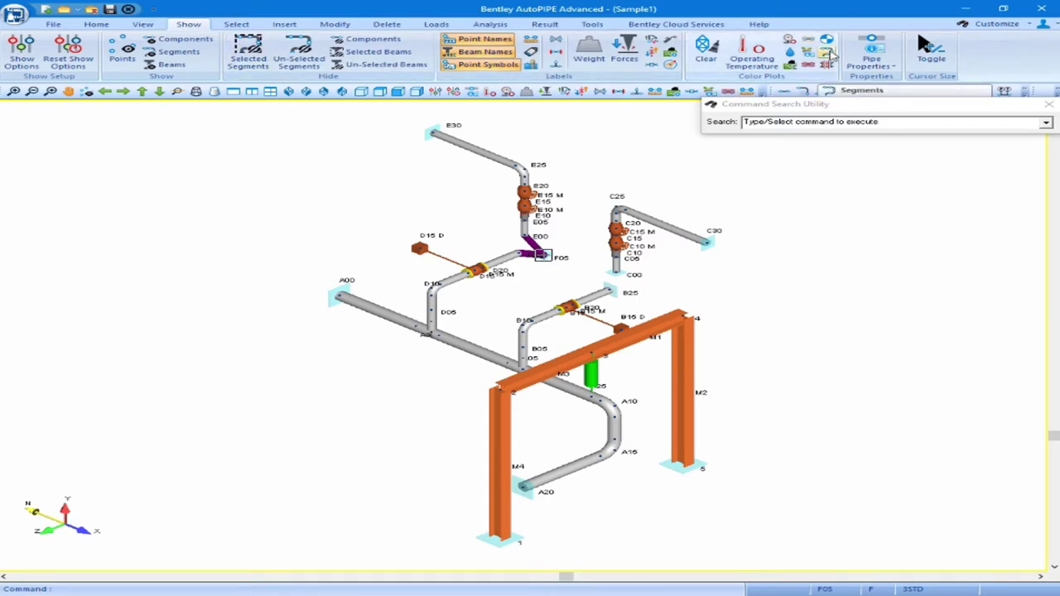
{"action": "left_click", "coordinate": [829, 53]}
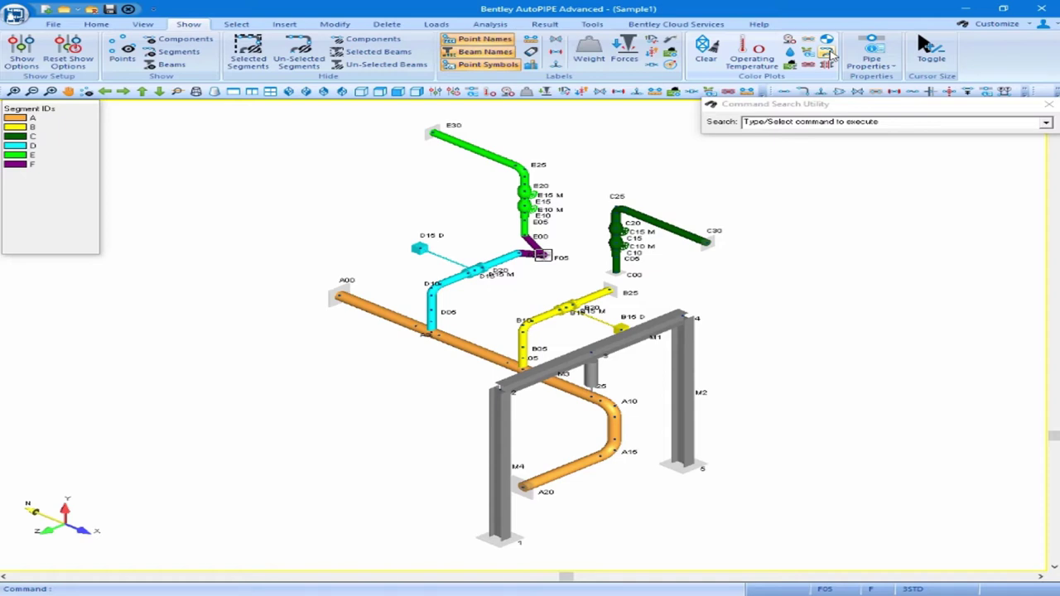
{"action": "left_click", "coordinate": [70, 60]}
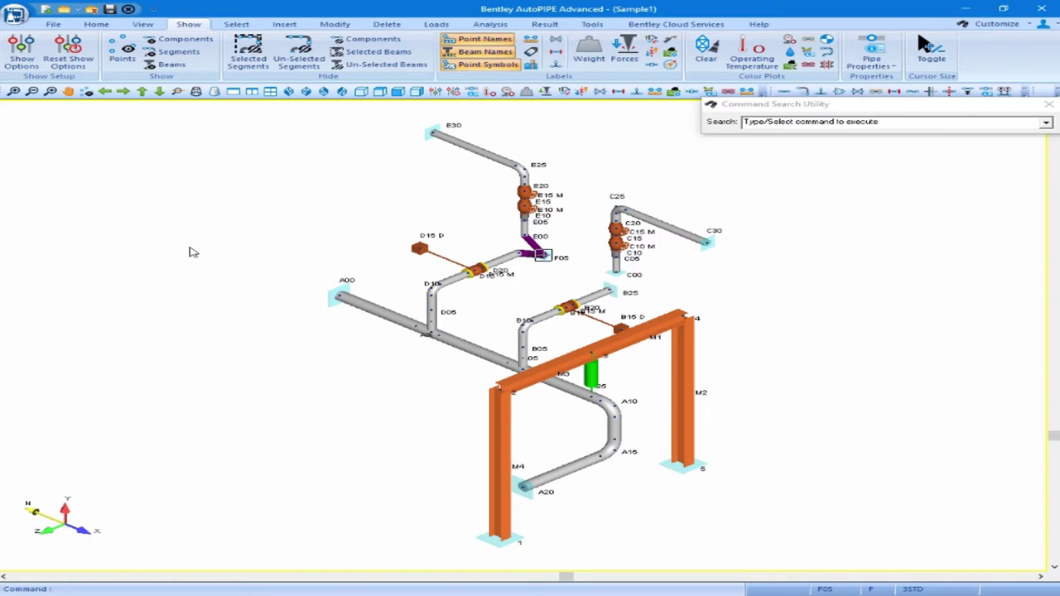
Split segment A at point A25, where the hanger below the steel frame attaches.
{"action": "left_click", "coordinate": [591, 399]}
{"action": "left_click", "coordinate": [110, 26]}
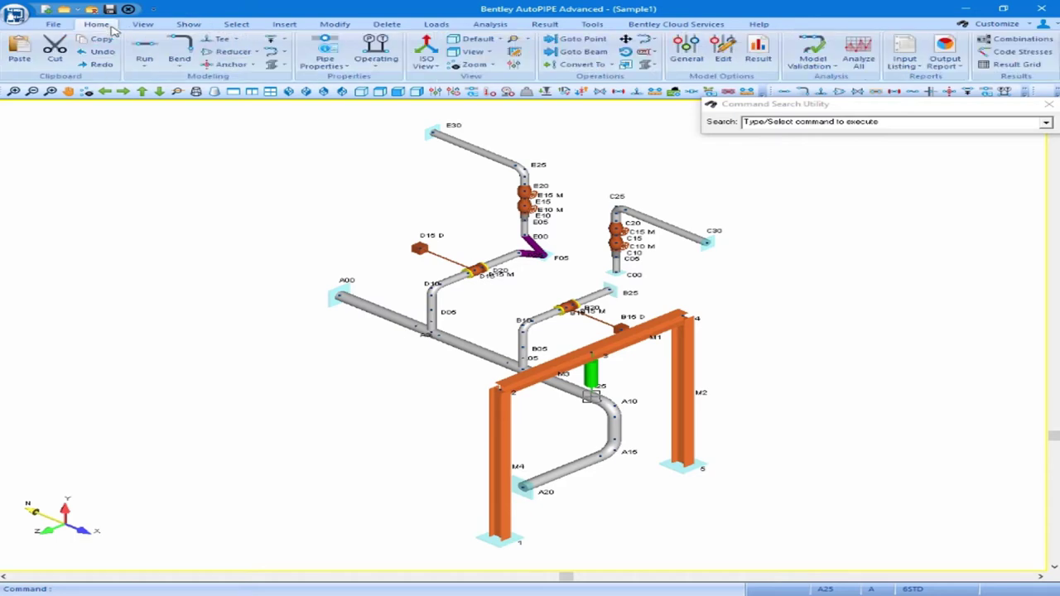
{"action": "left_click", "coordinate": [654, 41]}
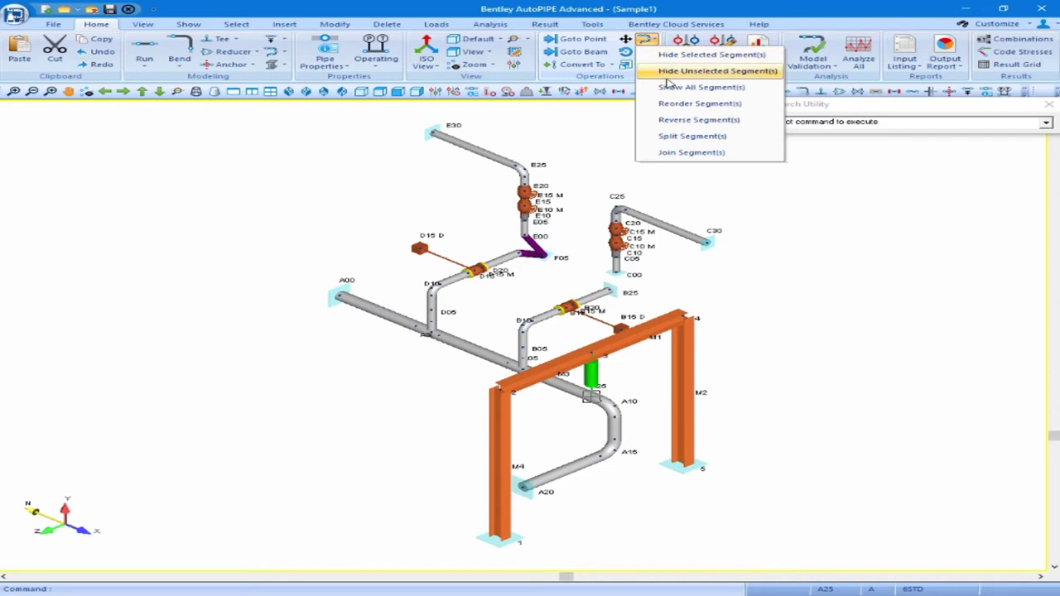
{"action": "left_click", "coordinate": [728, 136]}
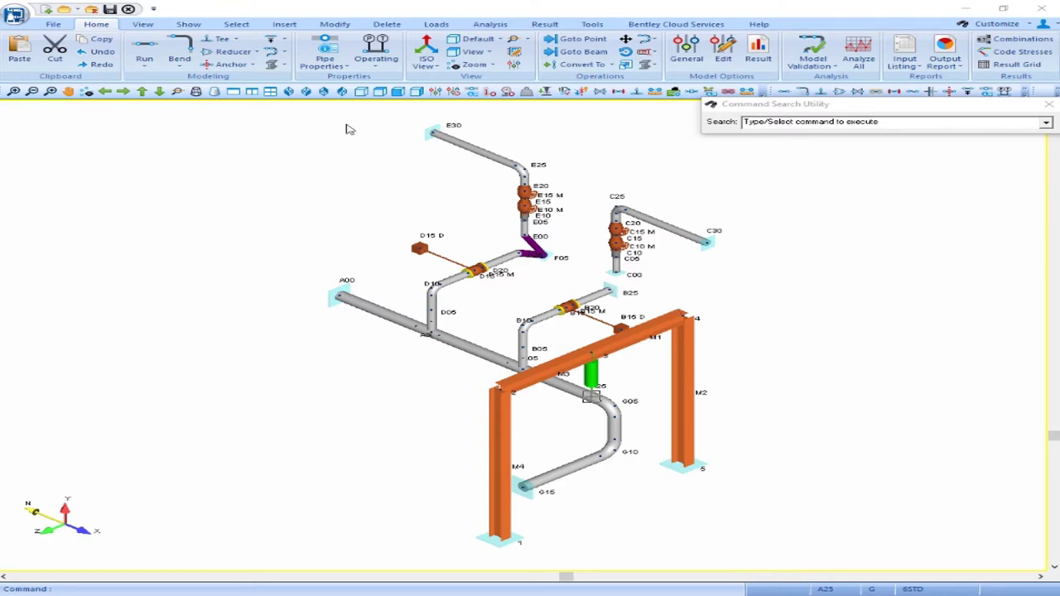
Review the segment list in the input grid and highlight segment G in the model, closing the grid when done.
{"action": "left_click", "coordinate": [143, 25]}
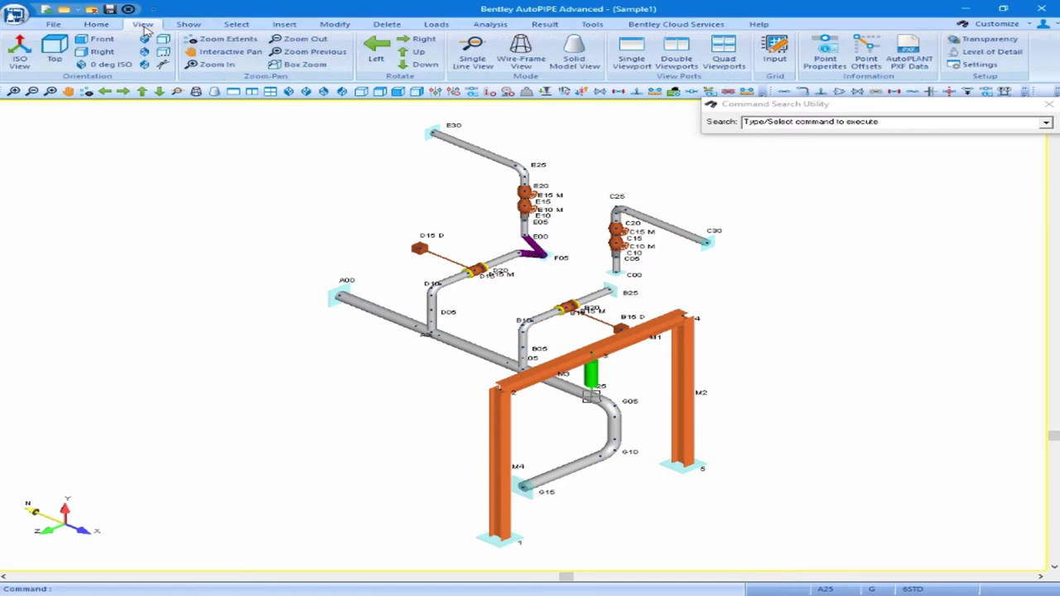
{"action": "left_click", "coordinate": [775, 51]}
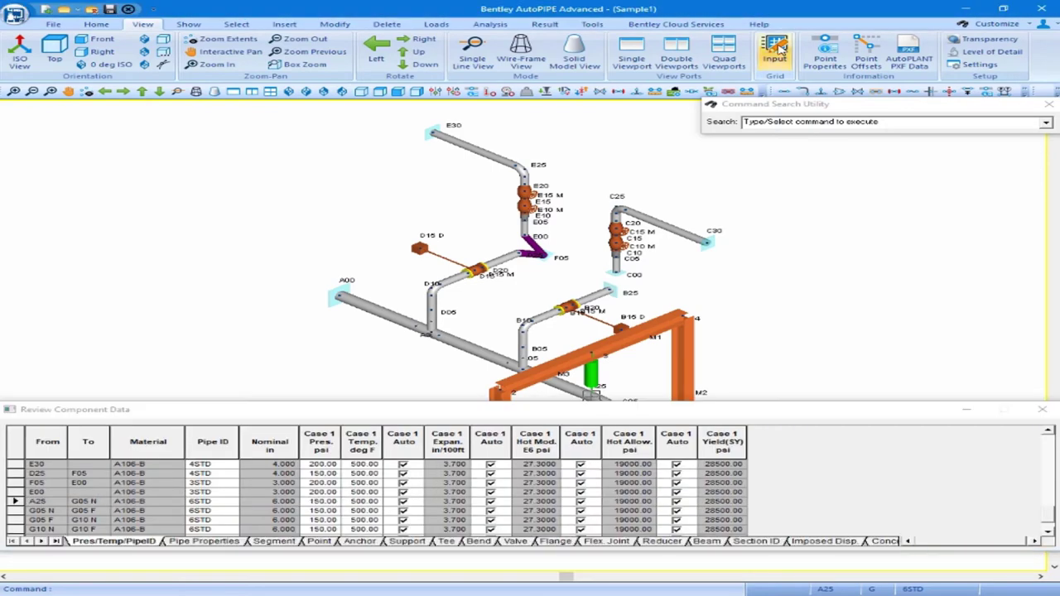
{"action": "left_click", "coordinate": [261, 543]}
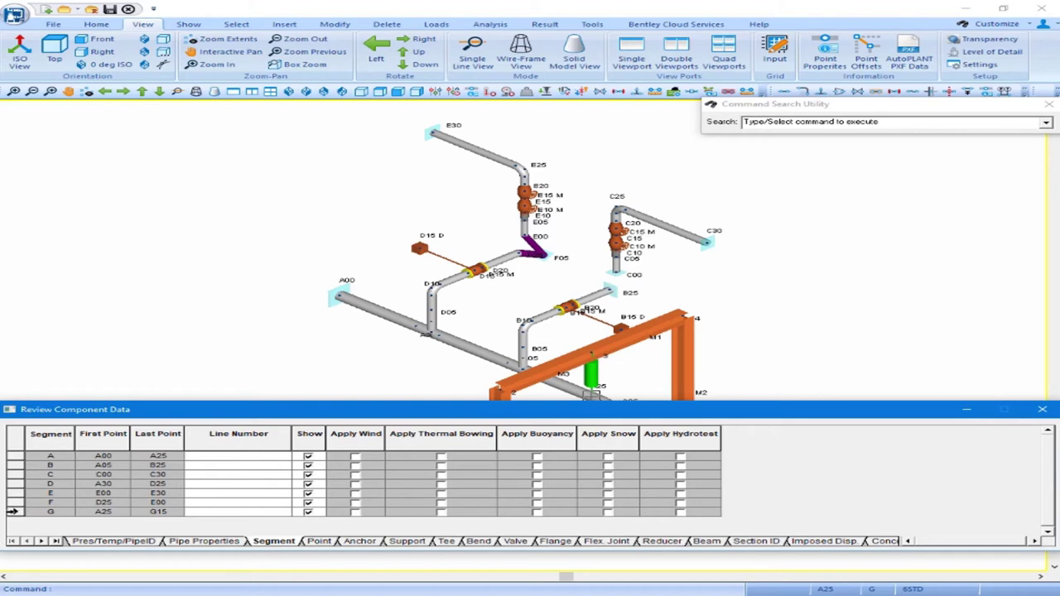
{"action": "left_click", "coordinate": [13, 513]}
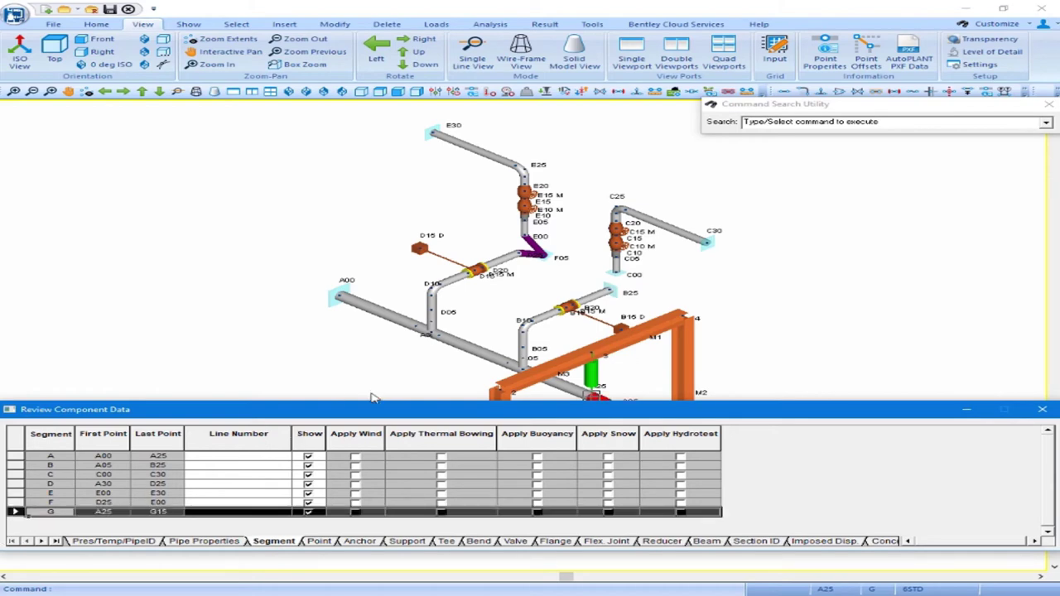
{"action": "left_click_drag", "start_coordinate": [374, 404], "coordinate": [373, 457]}
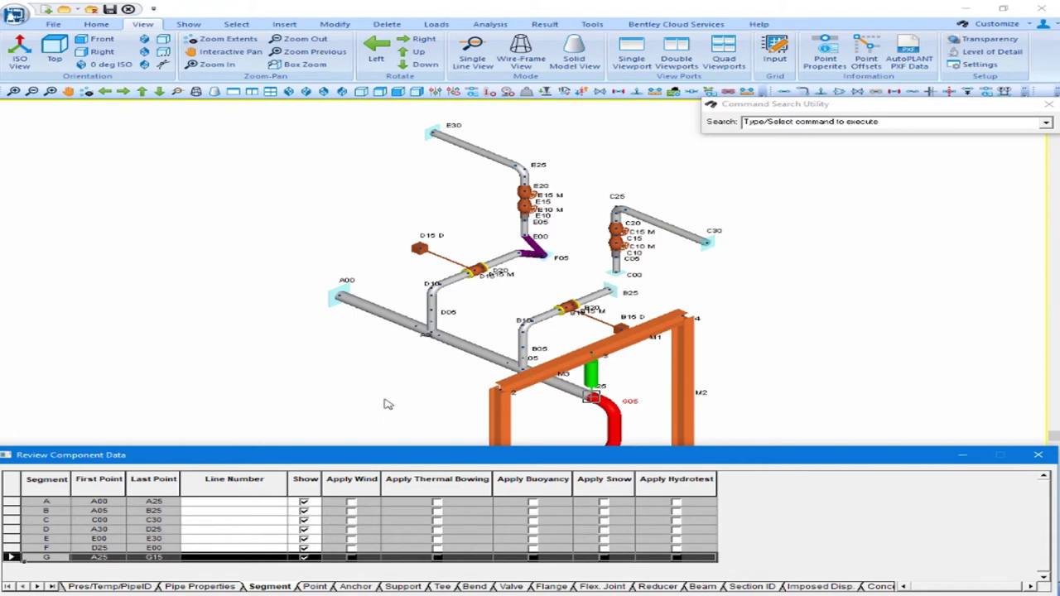
{"action": "left_click", "coordinate": [1037, 457]}
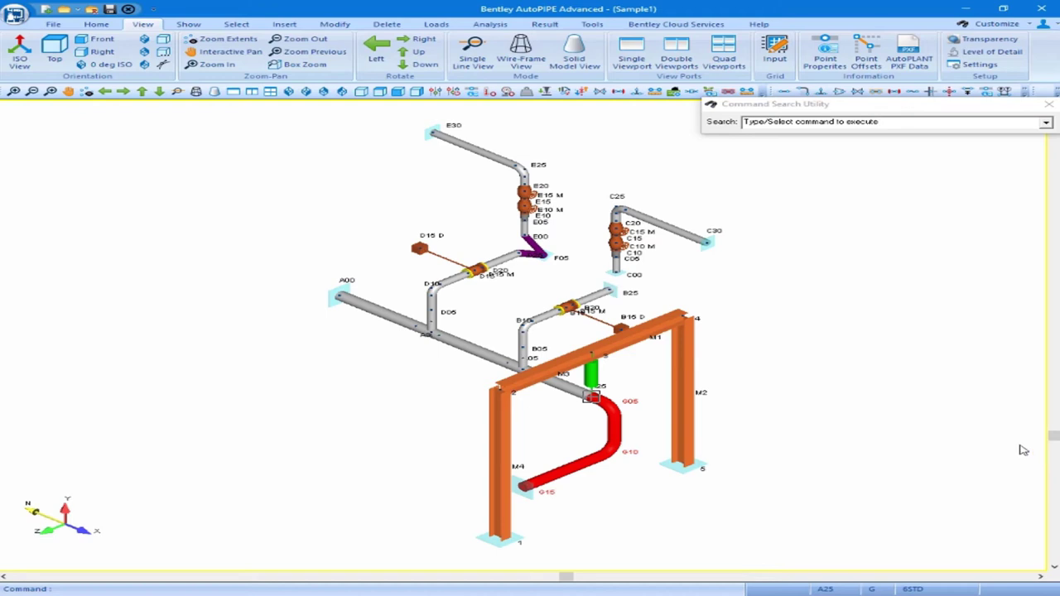
Plot the segment IDs in color to compare segments A and G, and reset the display options.
{"action": "left_click", "coordinate": [189, 25]}
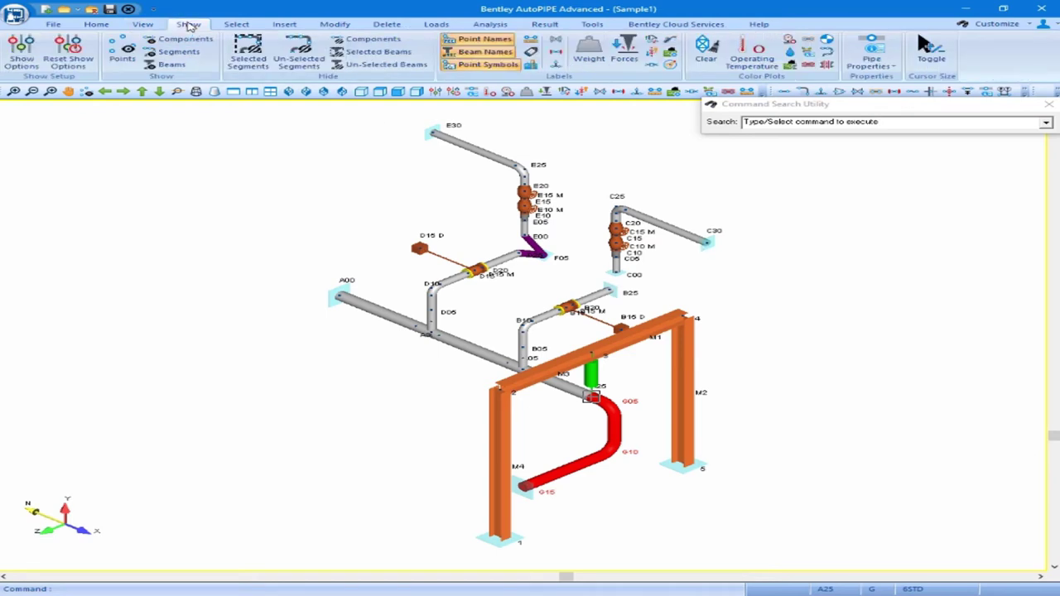
{"action": "left_click", "coordinate": [824, 52]}
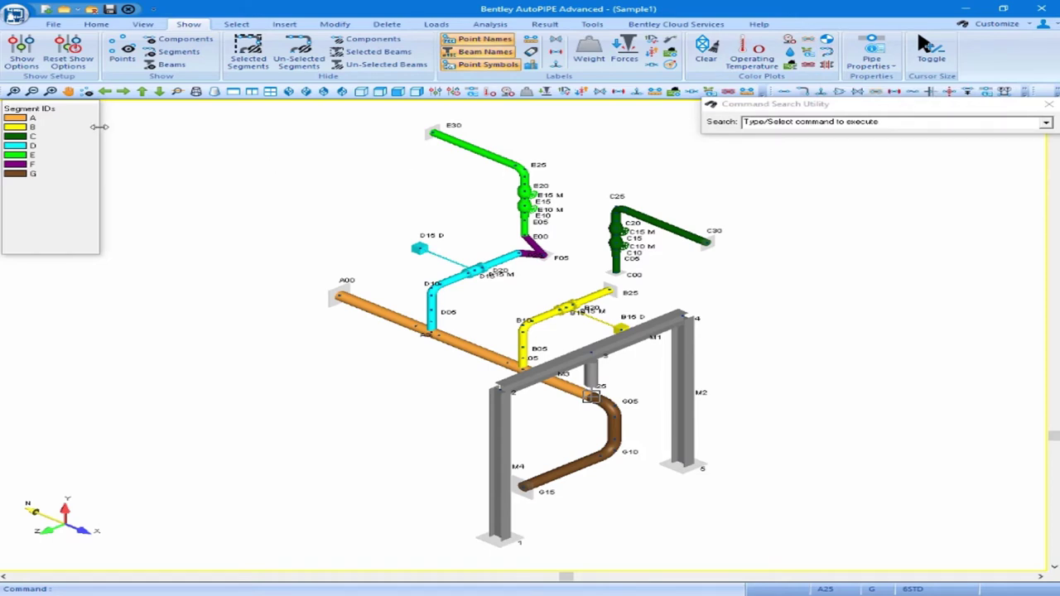
{"action": "left_click", "coordinate": [67, 63]}
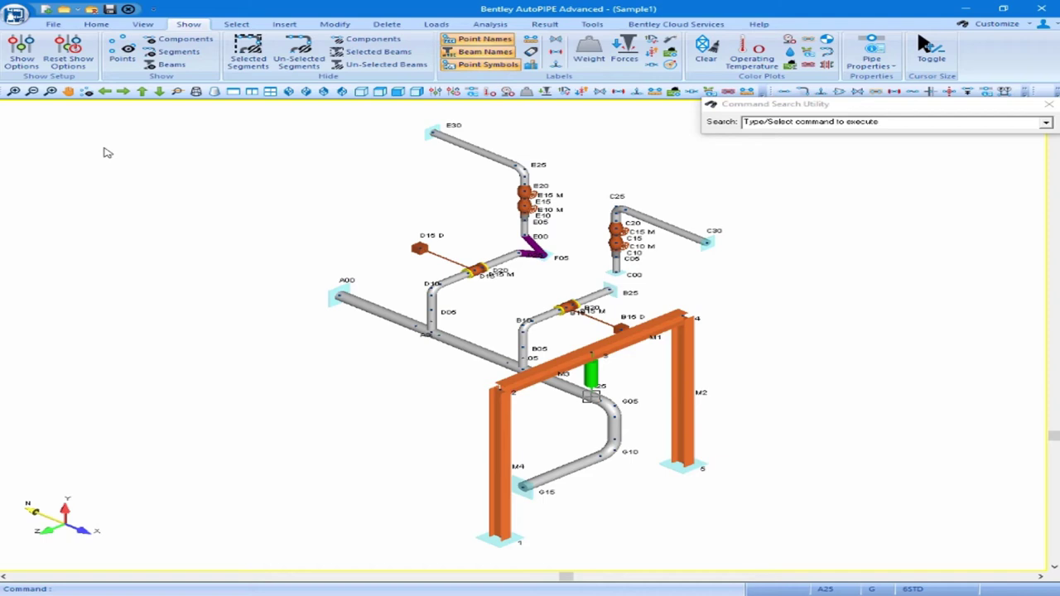
Check the first and last points of the segments in the input grid and close it.
{"action": "left_click", "coordinate": [142, 24]}
{"action": "left_click", "coordinate": [778, 53]}
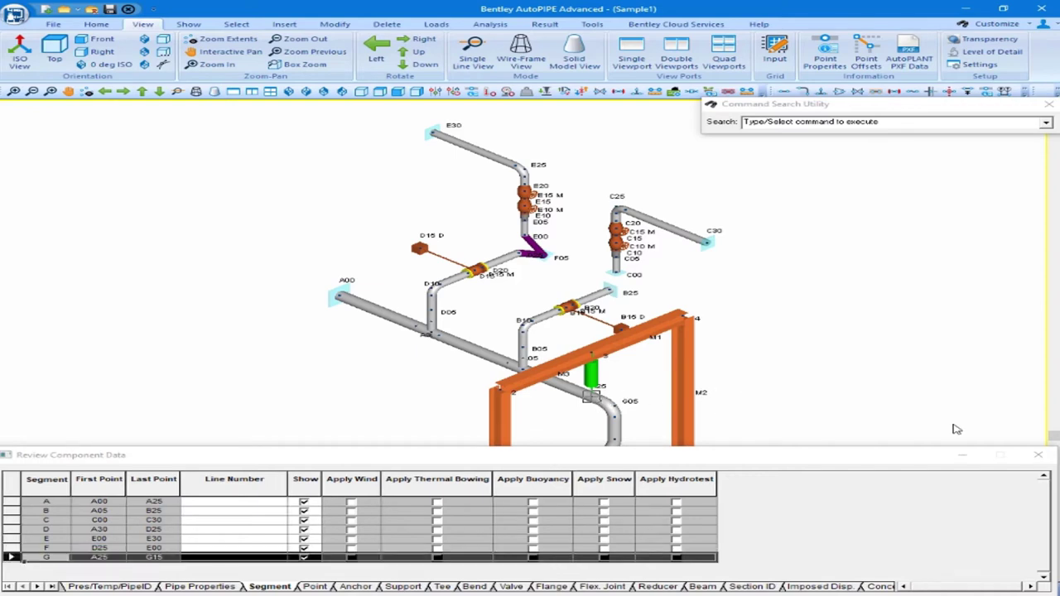
{"action": "left_click", "coordinate": [1035, 456]}
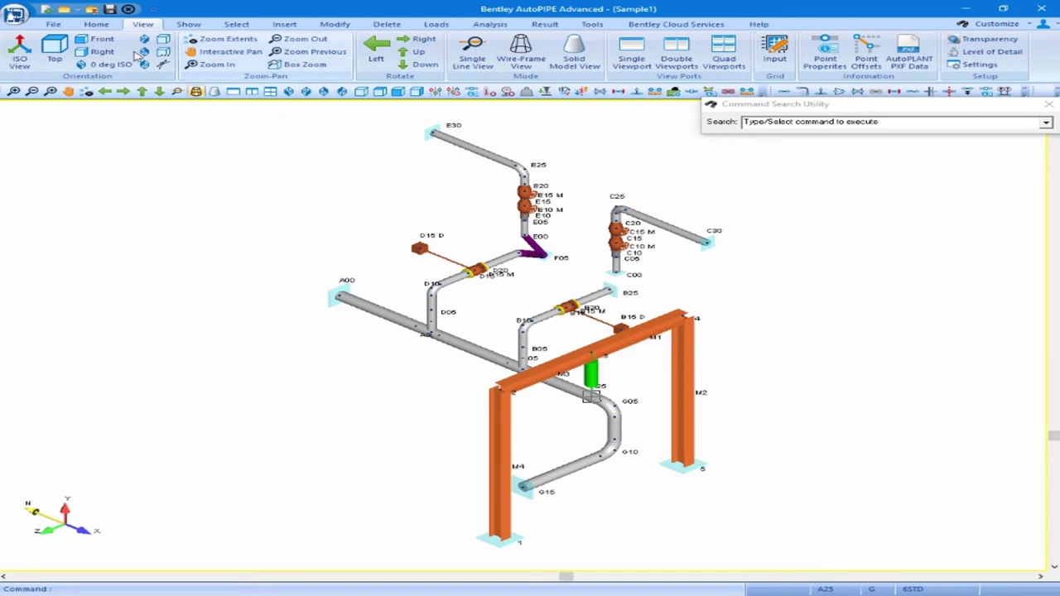
Join segments A and G at point A25.
{"action": "left_click", "coordinate": [97, 25]}
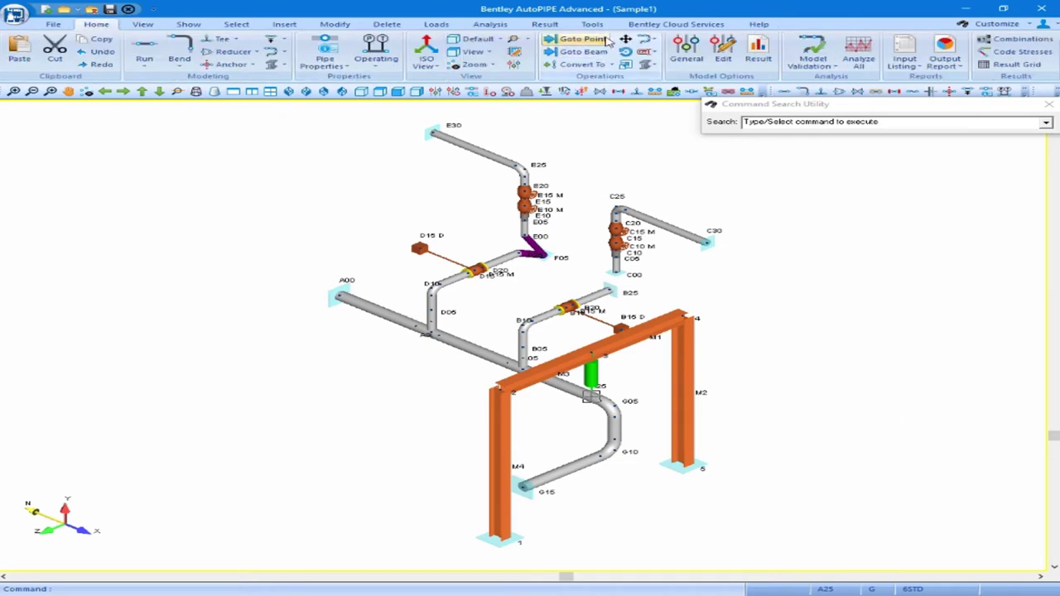
{"action": "left_click", "coordinate": [648, 39]}
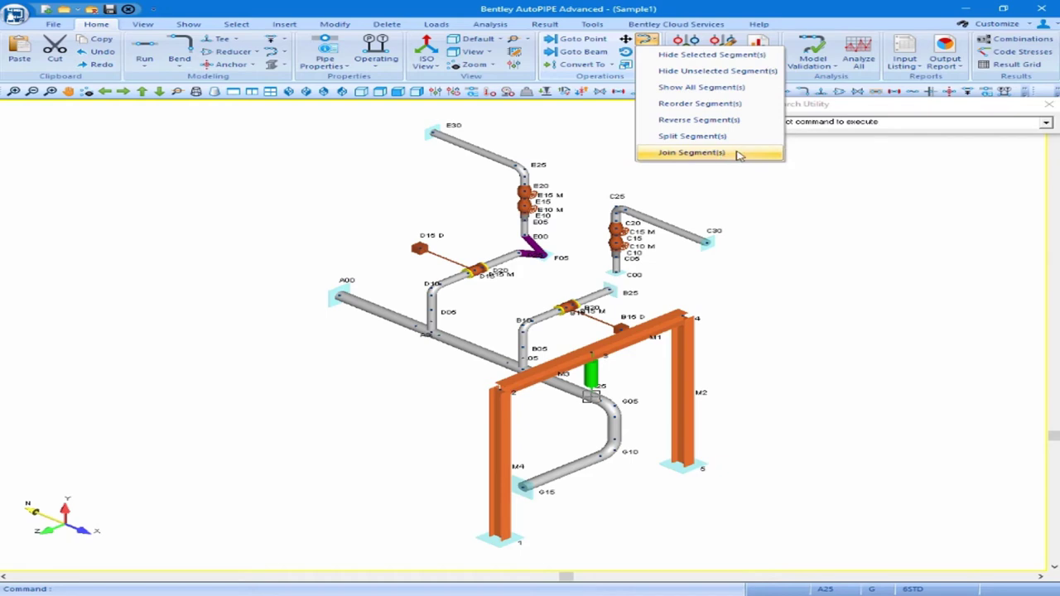
{"action": "left_click", "coordinate": [692, 152]}
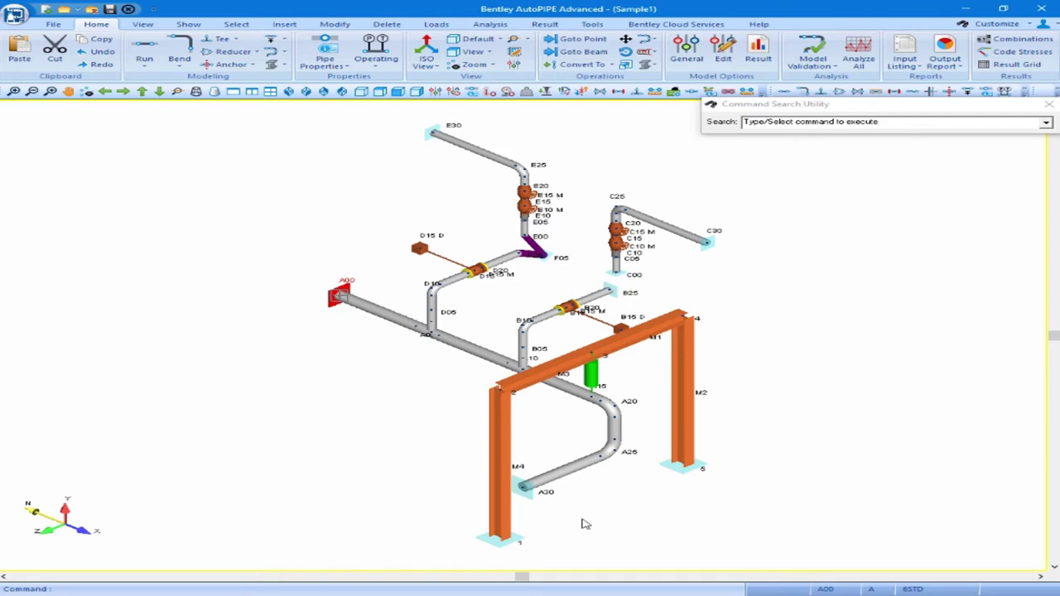
Reverse the direction of segment C, selecting it by its anchored end point C30.
{"action": "left_click", "coordinate": [522, 497]}
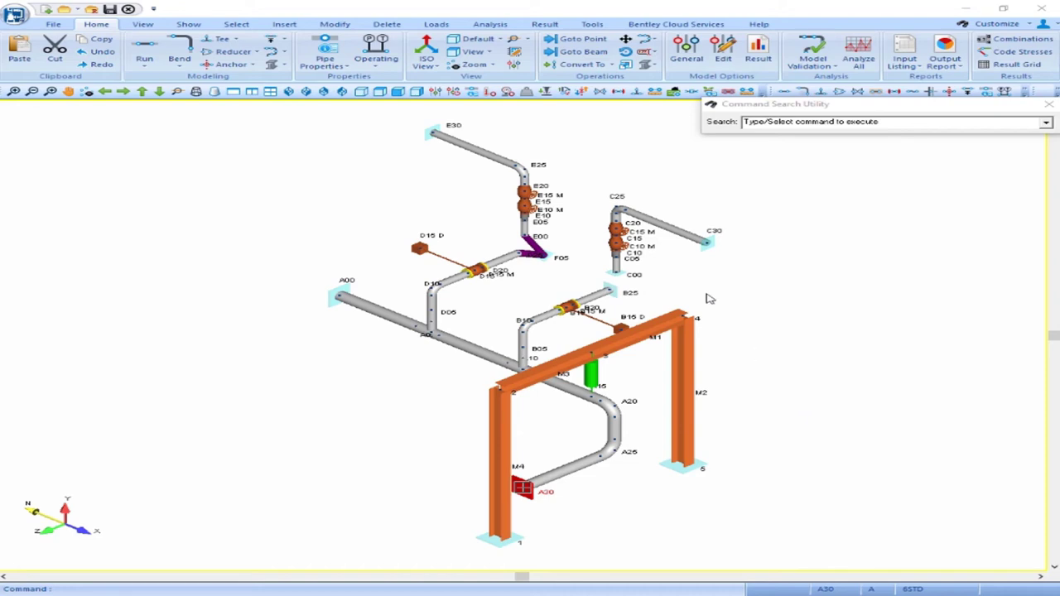
{"action": "left_click", "coordinate": [709, 245]}
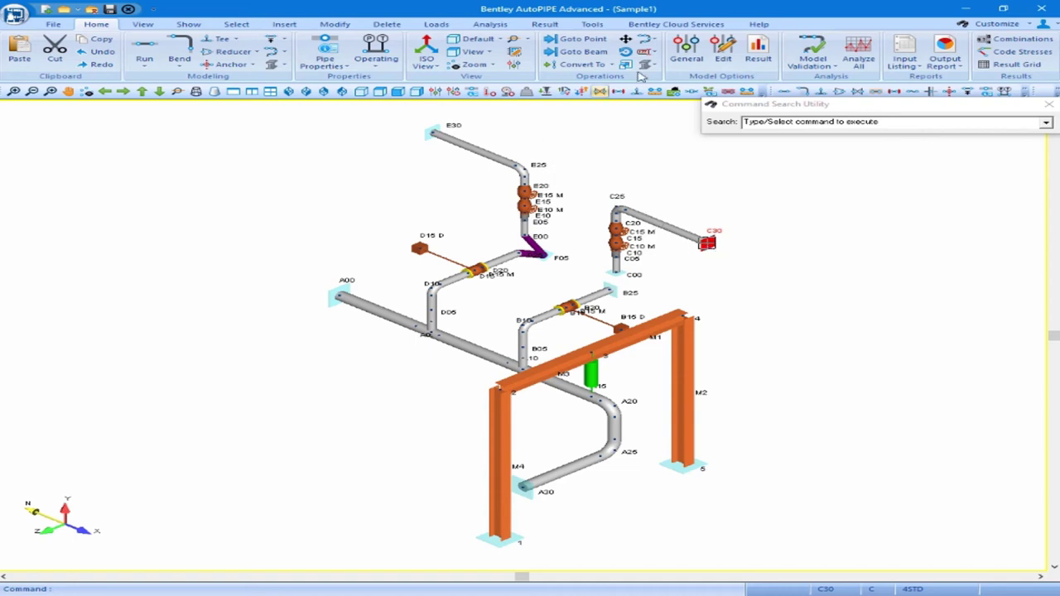
{"action": "left_click", "coordinate": [649, 43]}
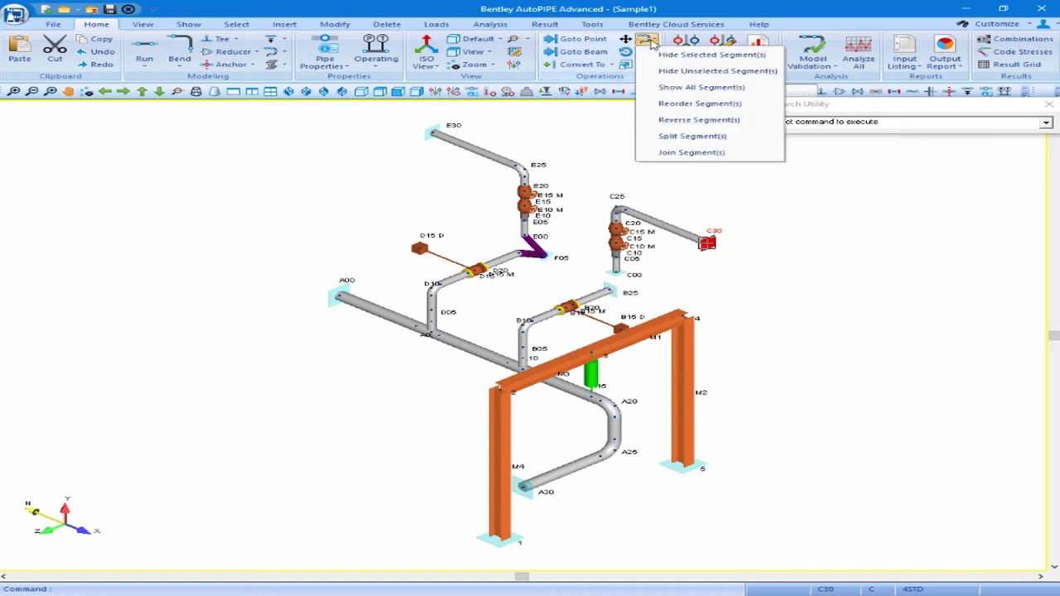
{"action": "left_click", "coordinate": [673, 124]}
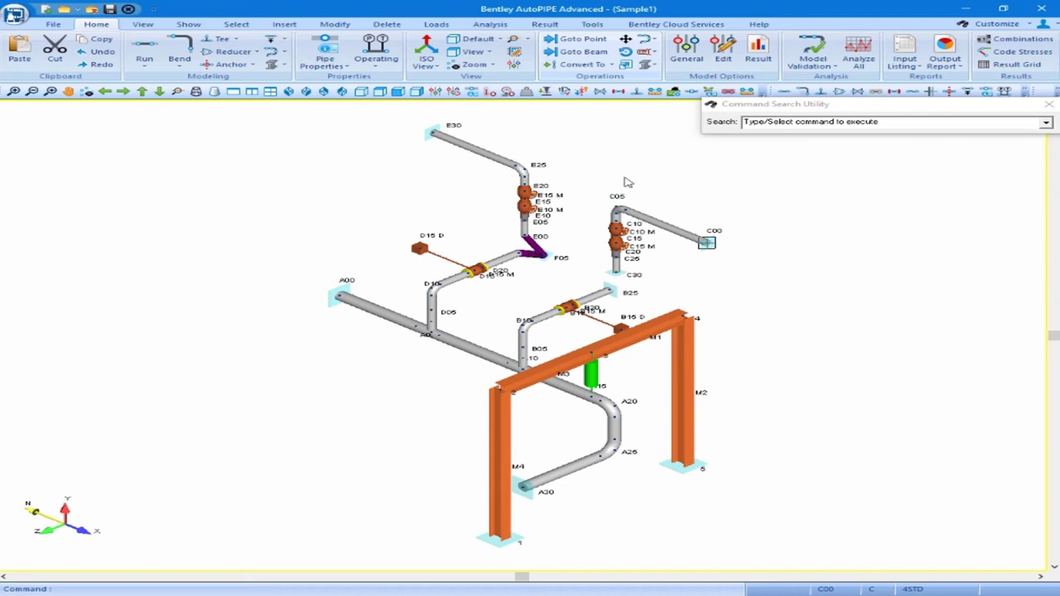
Examine the suction and discharge points of rotating equipment PUMP1 and accept its definition.
{"action": "left_click", "coordinate": [286, 25]}
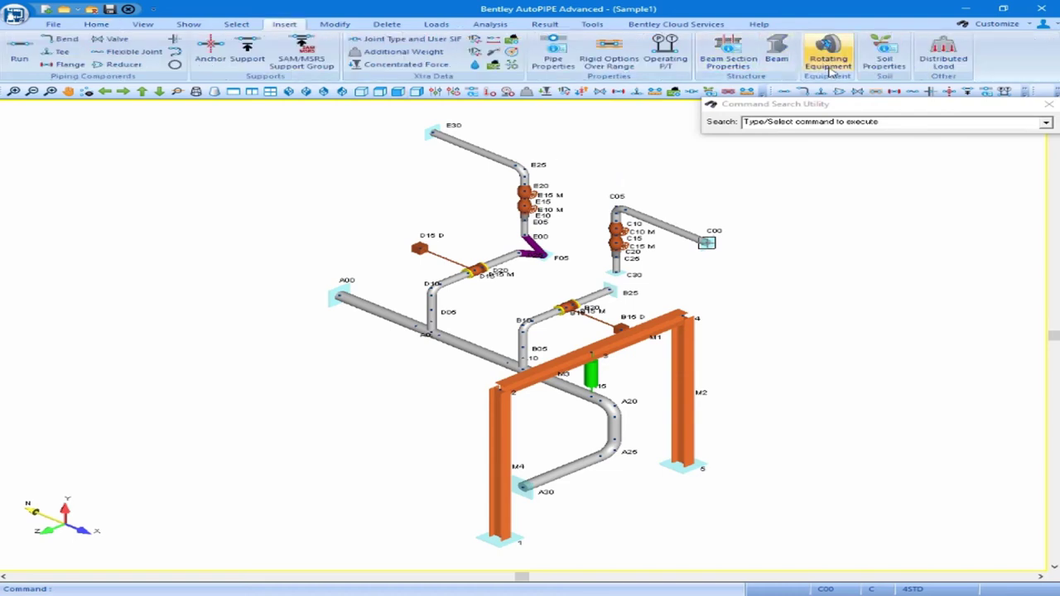
{"action": "left_click", "coordinate": [832, 69]}
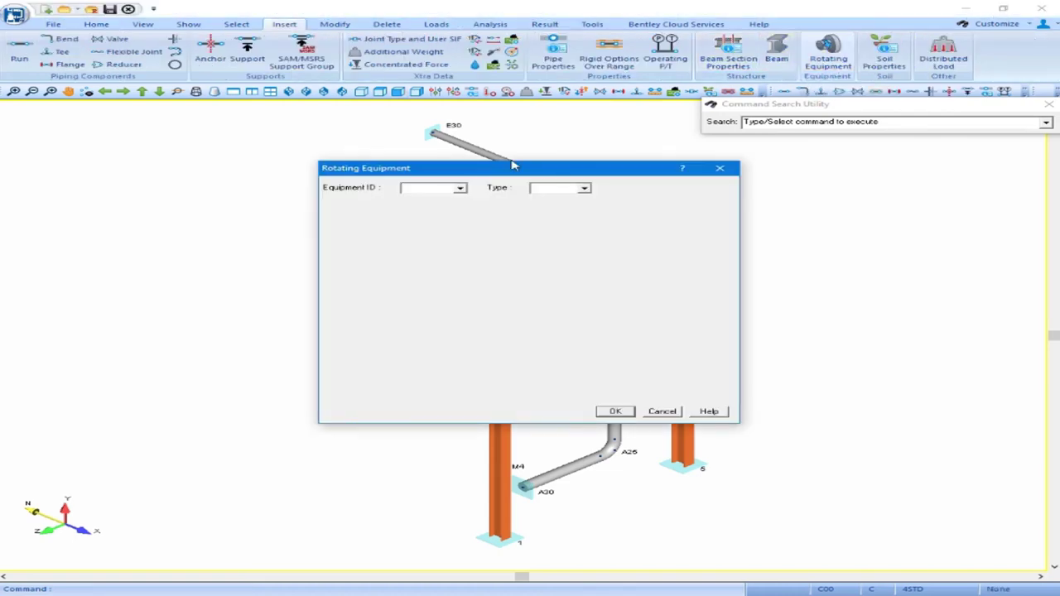
{"action": "left_click", "coordinate": [461, 188]}
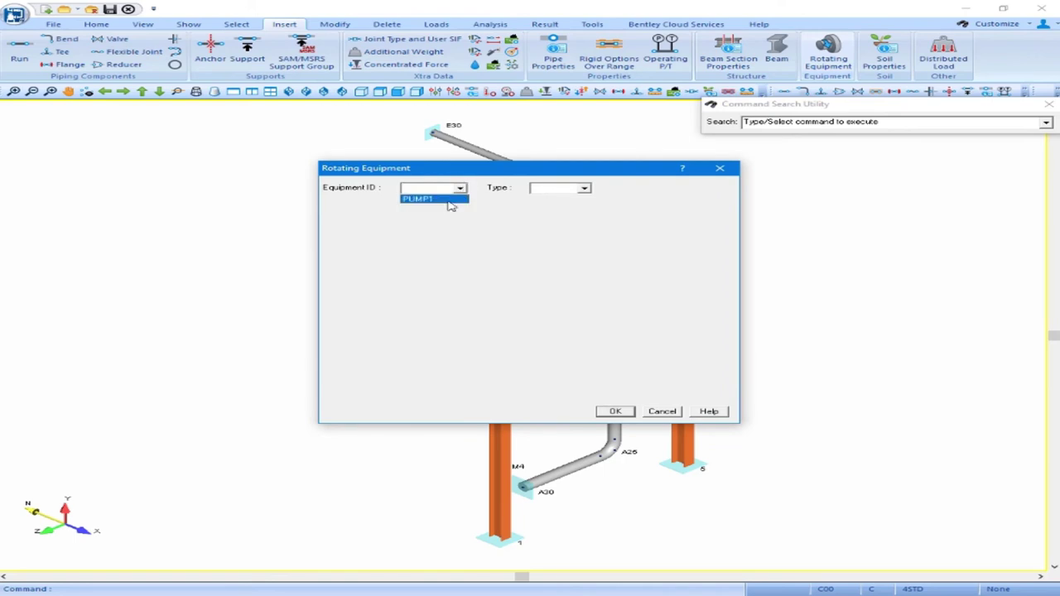
{"action": "left_click", "coordinate": [450, 200]}
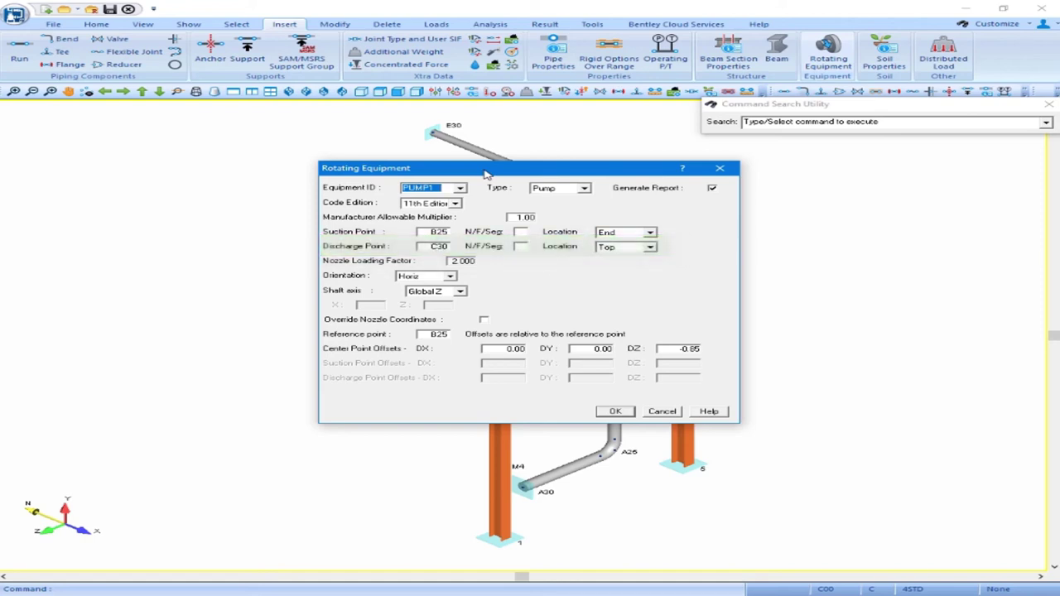
{"action": "left_click", "coordinate": [617, 412]}
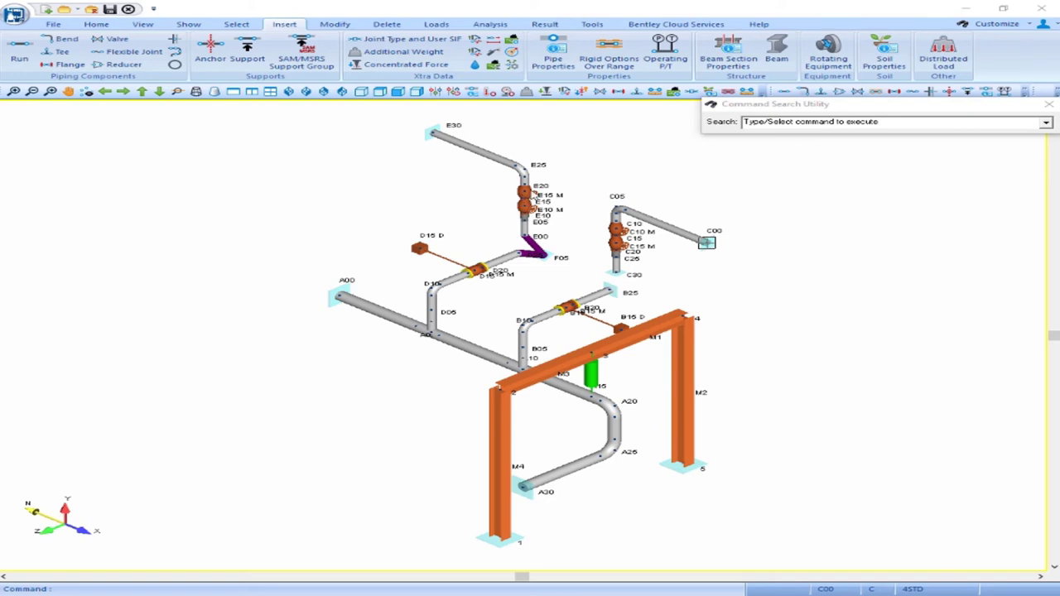
Reverse the direction of segment E, selecting it by point E20 above the valves.
{"action": "left_click", "coordinate": [523, 182]}
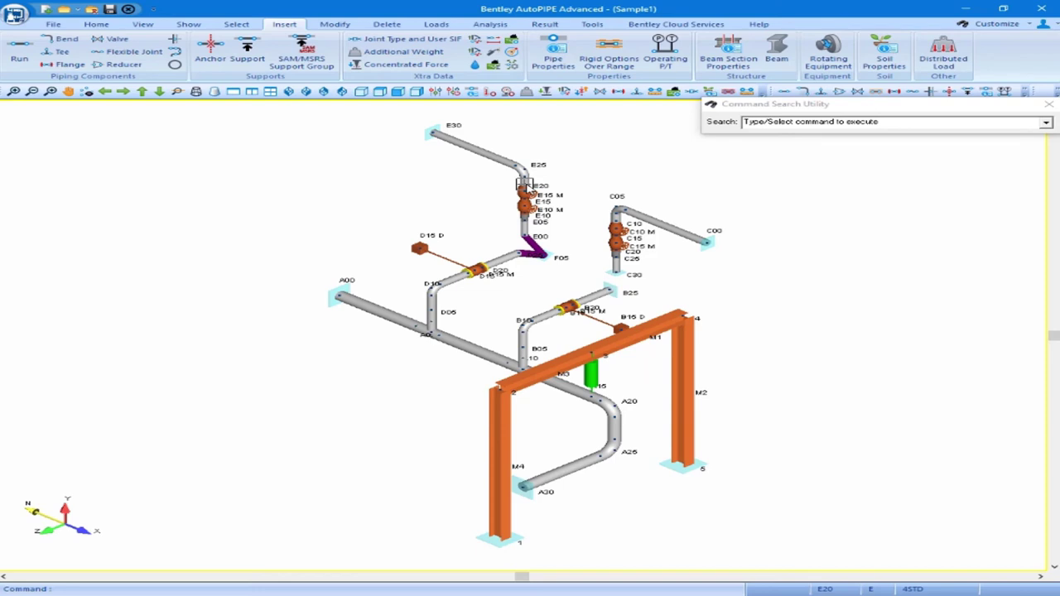
{"action": "left_click", "coordinate": [96, 25]}
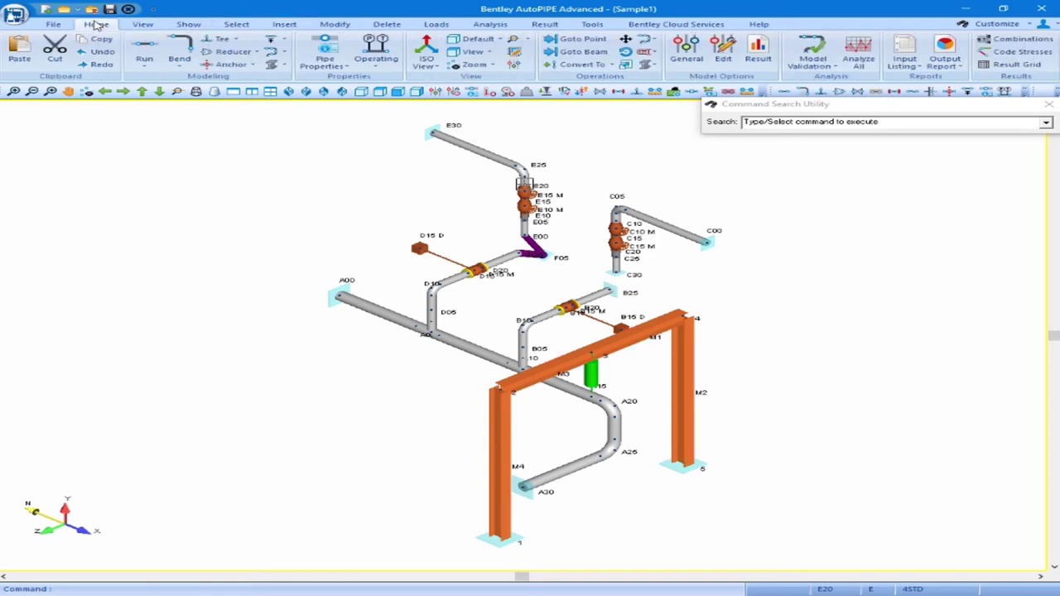
{"action": "left_click", "coordinate": [645, 40]}
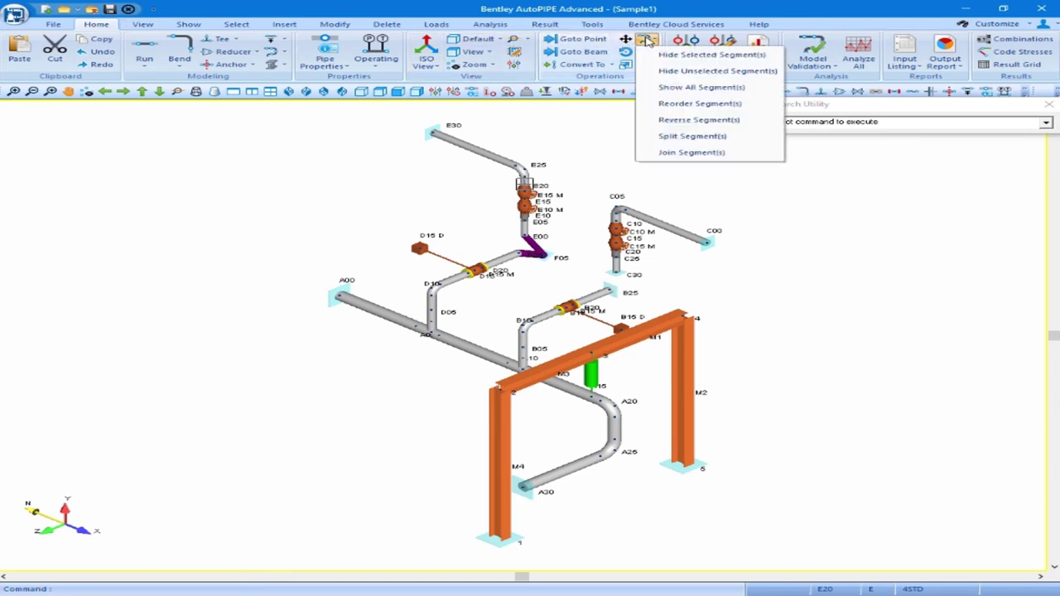
{"action": "left_click", "coordinate": [685, 121]}
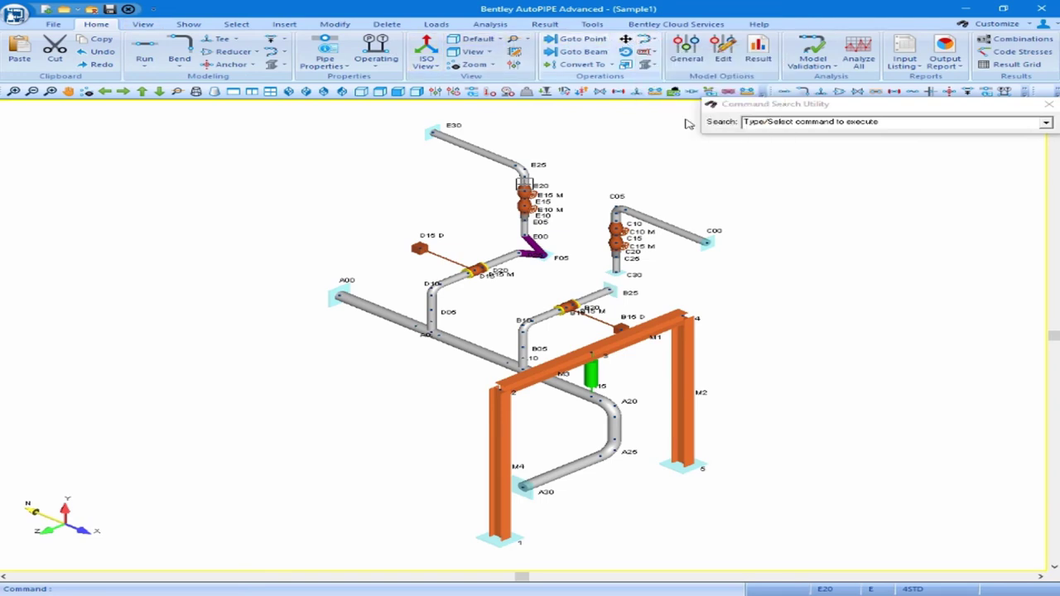
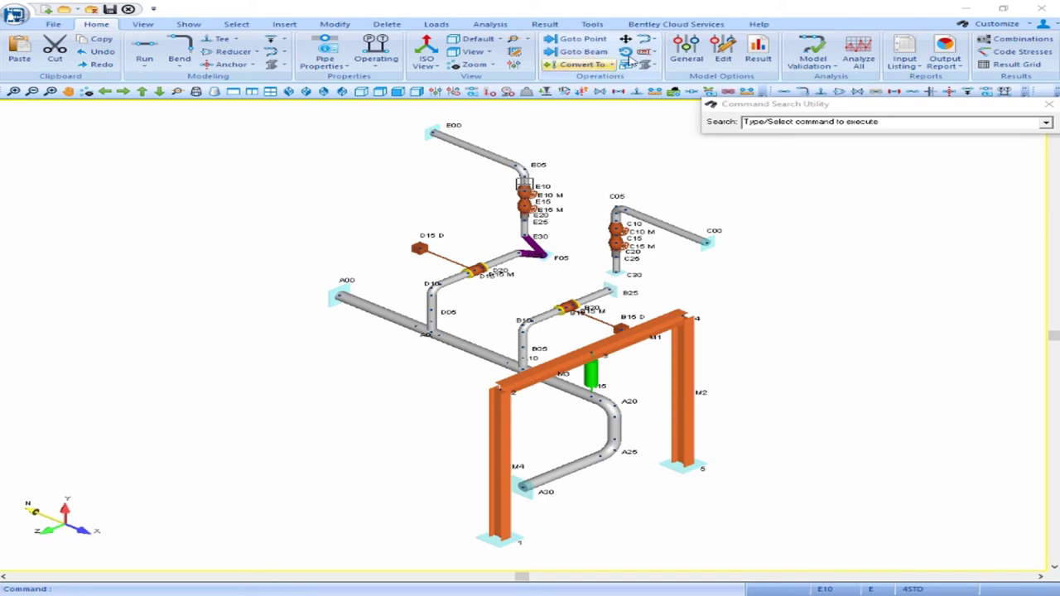
Reorder the segments by giving segment D (A05 to D25) order 3, apply the order and confirm the point renumbering.
{"action": "left_click", "coordinate": [647, 41]}
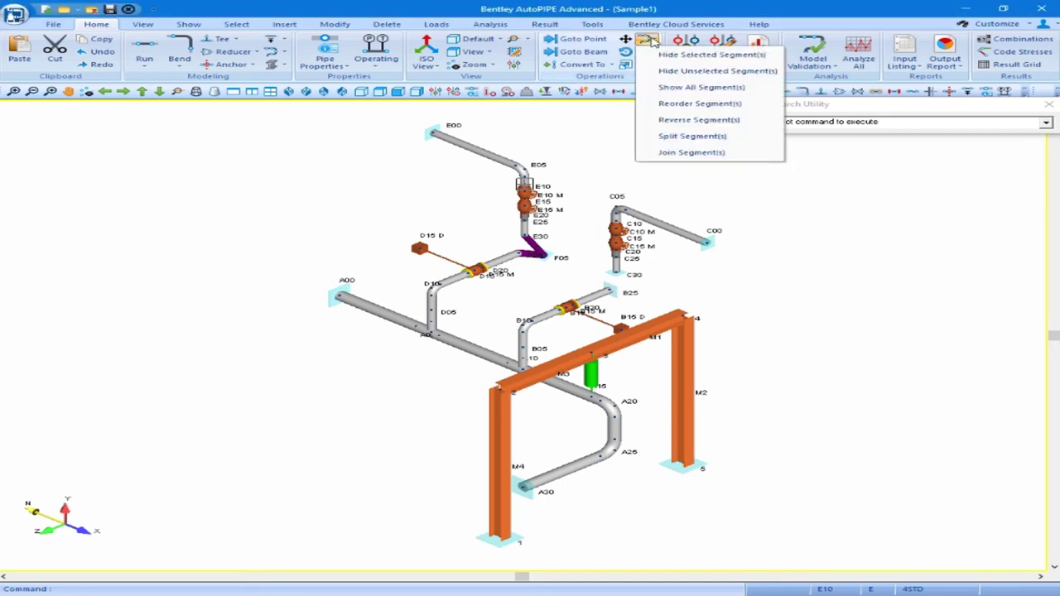
{"action": "left_click", "coordinate": [736, 108]}
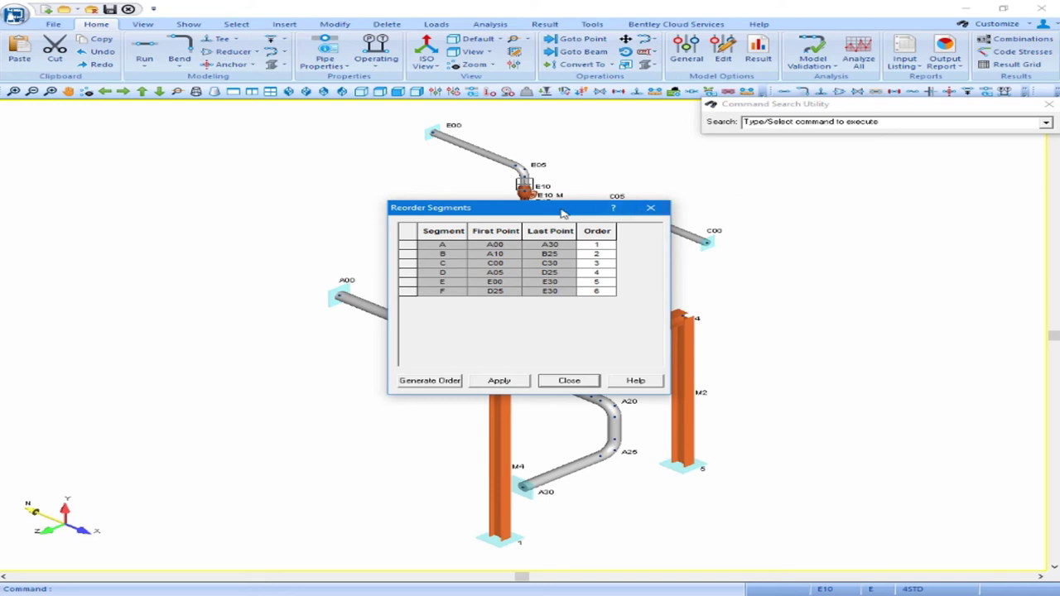
{"action": "left_click_drag", "start_coordinate": [564, 213], "coordinate": [922, 244]}
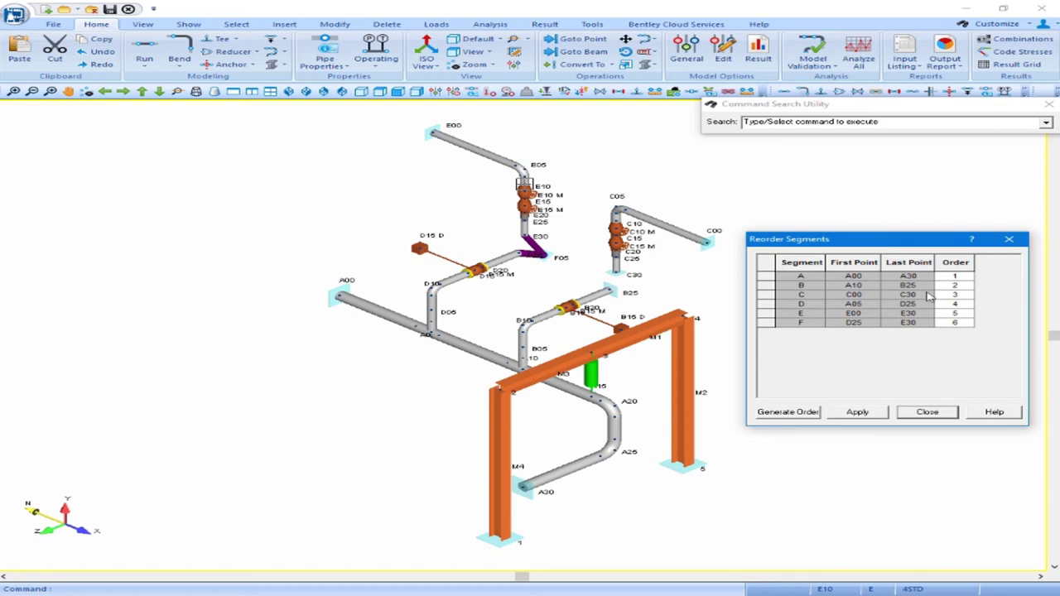
{"action": "left_click", "coordinate": [956, 304]}
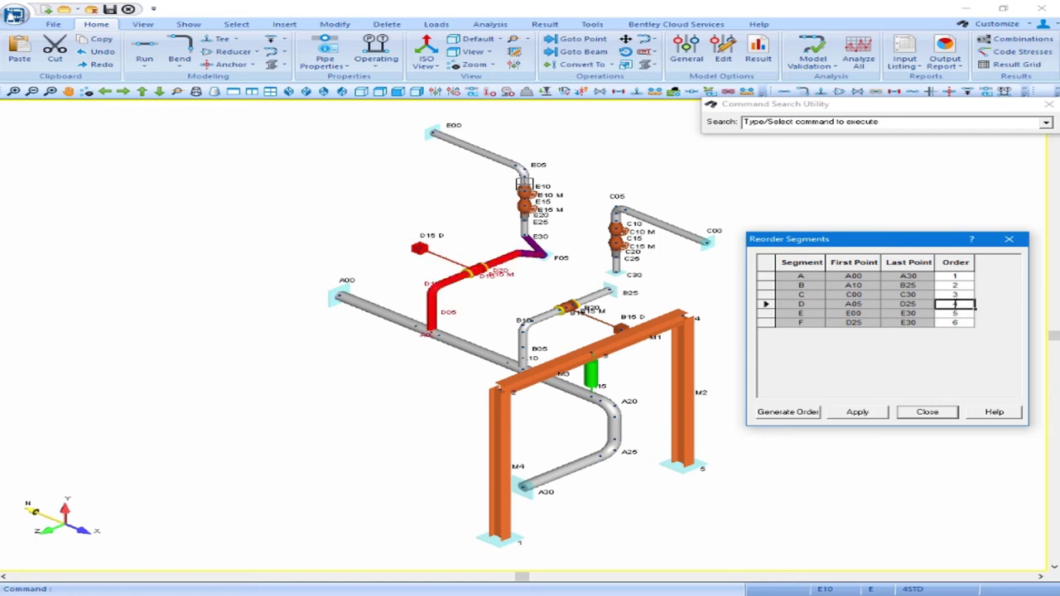
{"action": "double_click", "coordinate": [955, 303]}
{"action": "type", "text": "3"}
{"action": "left_click", "coordinate": [800, 313]}
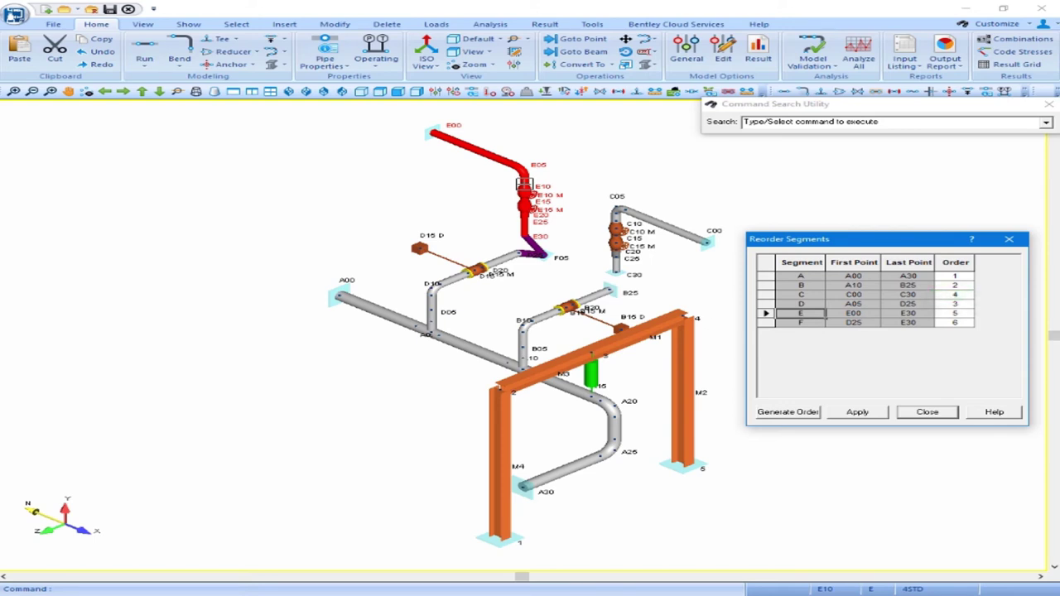
{"action": "left_click", "coordinate": [858, 411]}
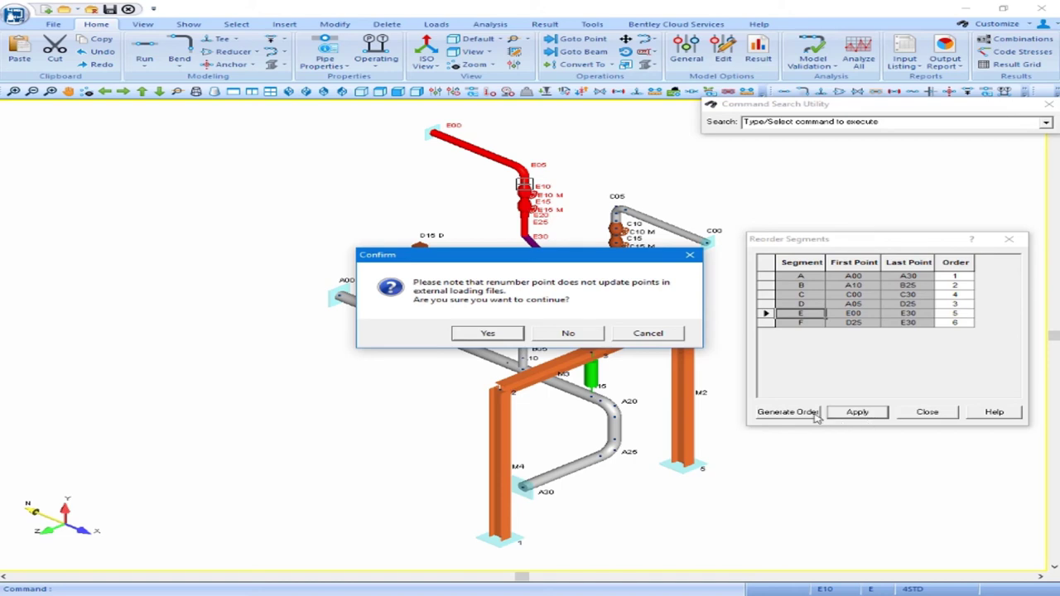
{"action": "left_click", "coordinate": [490, 334]}
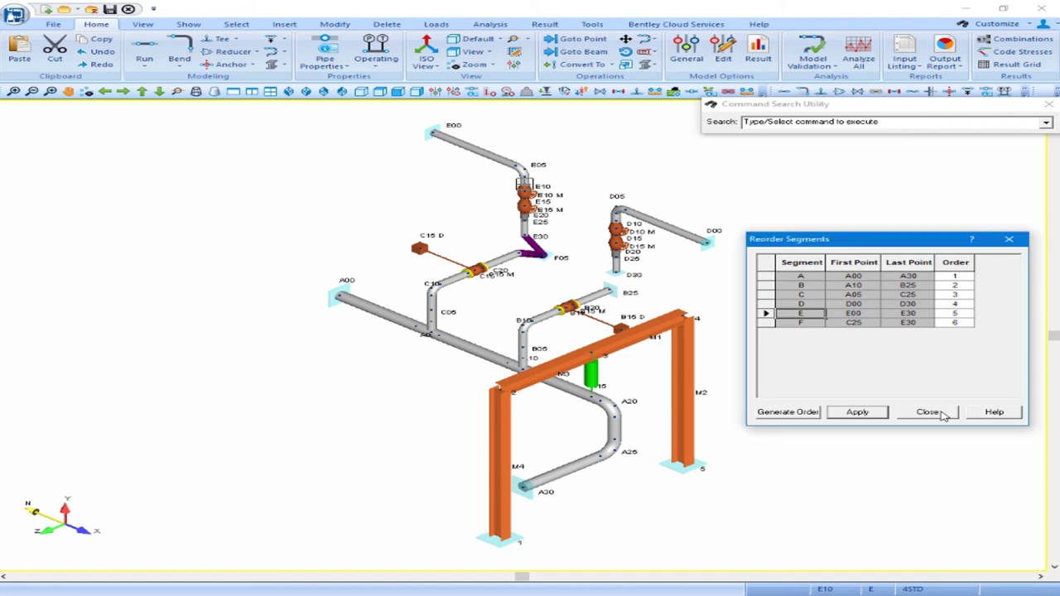
{"action": "left_click", "coordinate": [935, 413]}
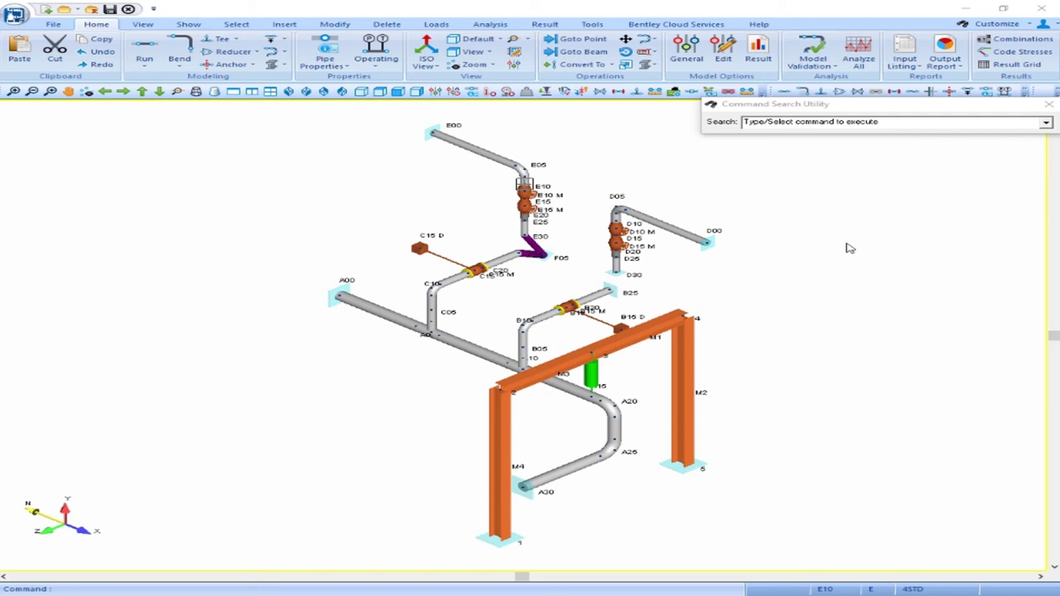
Select the whole of segment E and finish the segment selection.
{"action": "left_click", "coordinate": [236, 24]}
{"action": "left_click", "coordinate": [246, 51]}
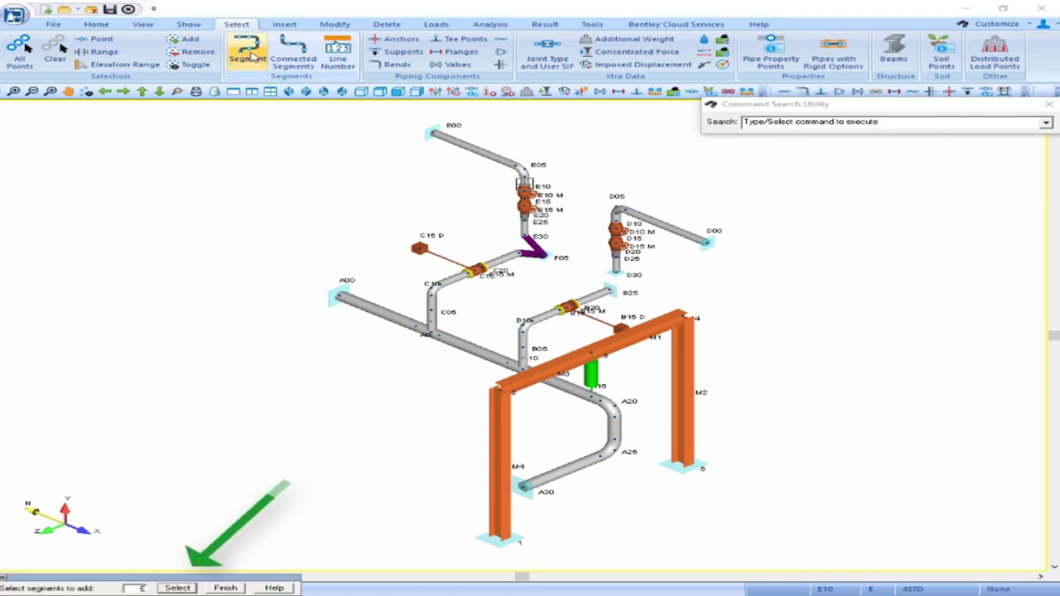
{"action": "left_click", "coordinate": [181, 587]}
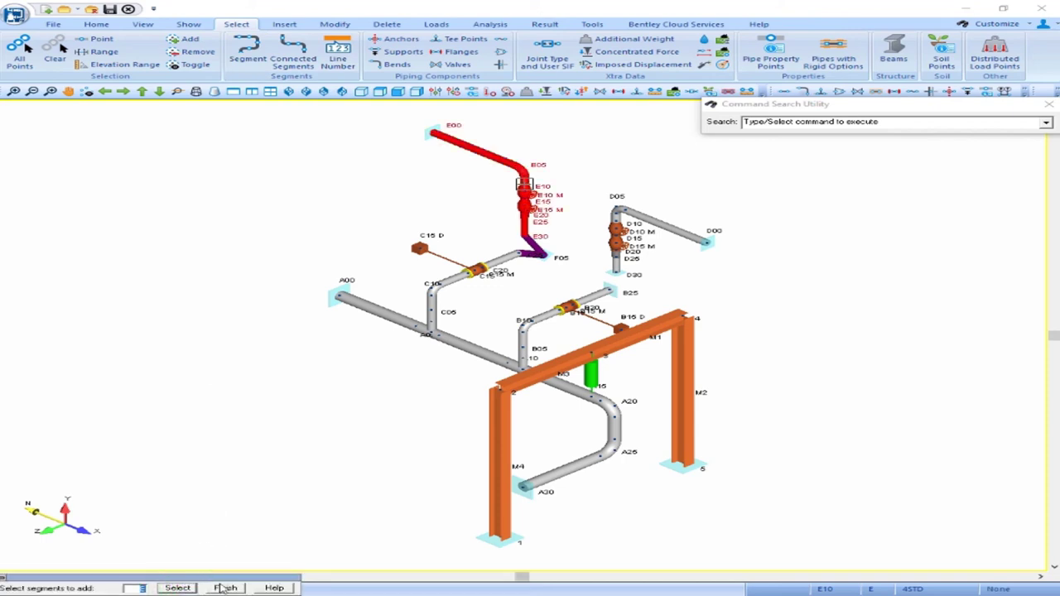
{"action": "left_click", "coordinate": [225, 586]}
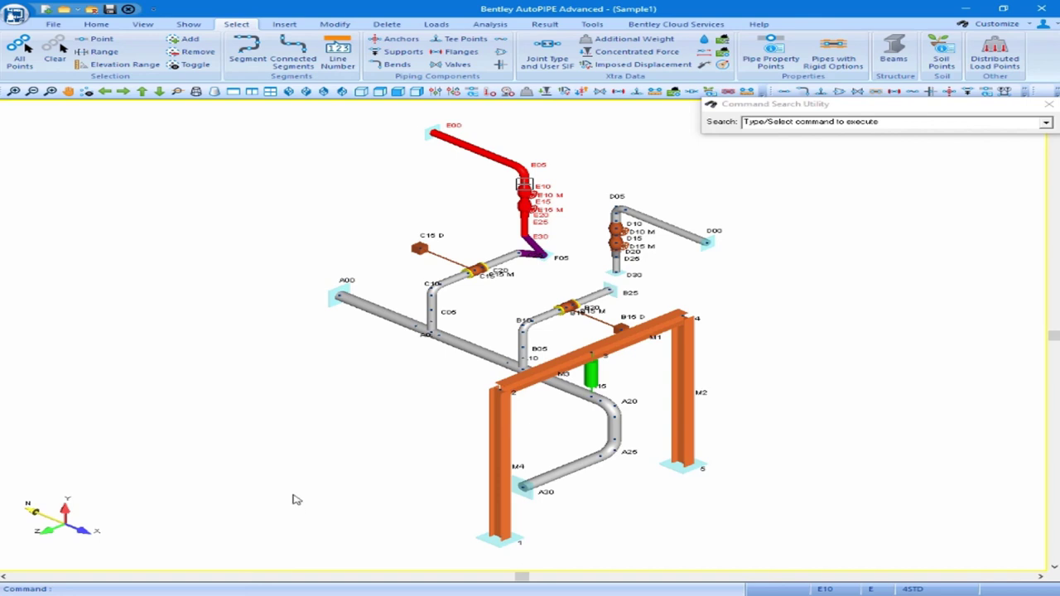
Hide the selected segment E and bring all segments back into the display.
{"action": "left_click", "coordinate": [96, 24]}
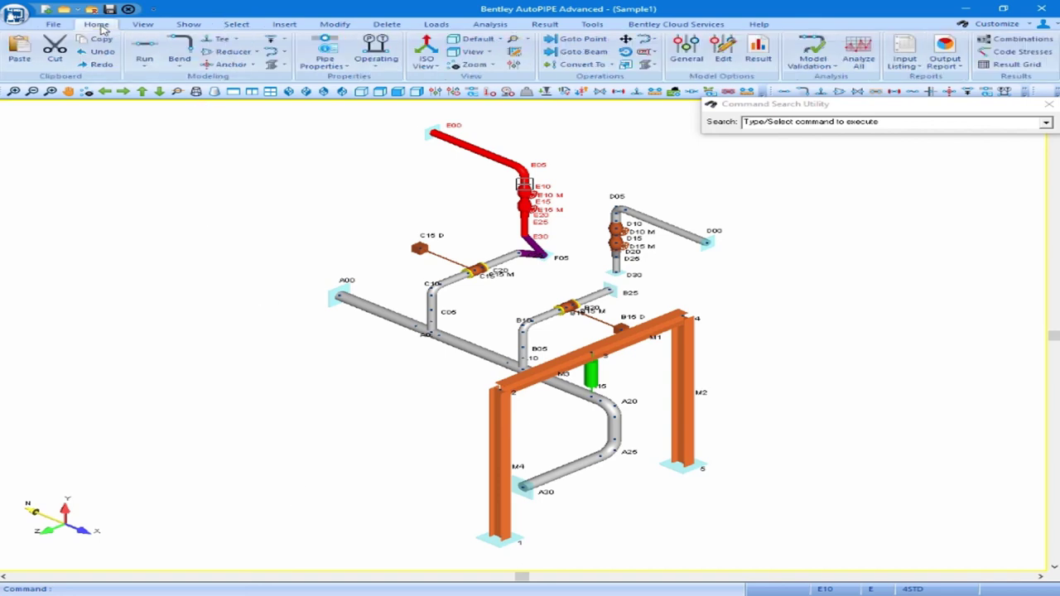
{"action": "left_click", "coordinate": [648, 41]}
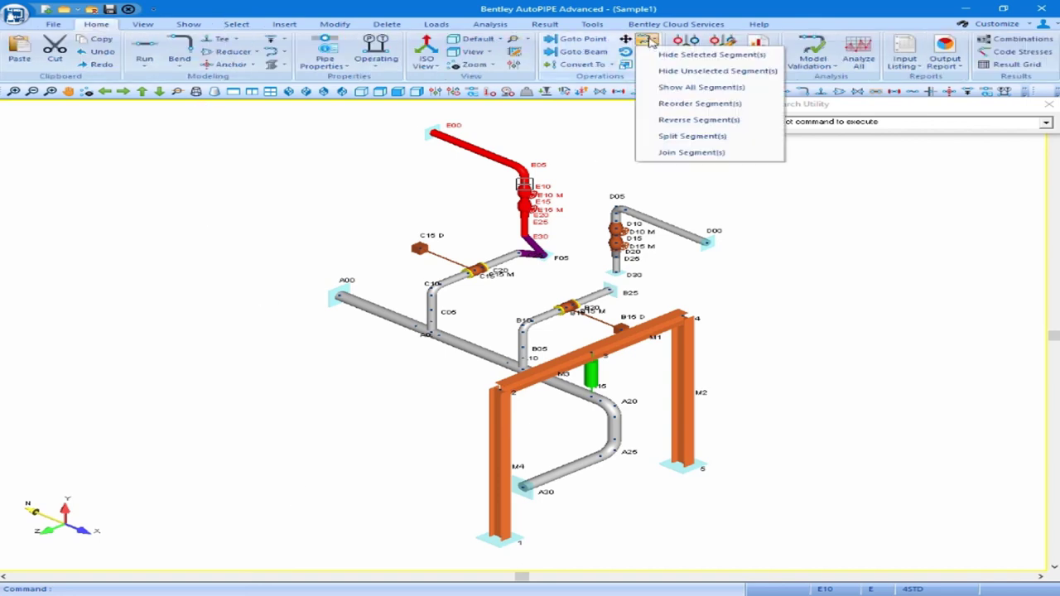
{"action": "left_click", "coordinate": [694, 55]}
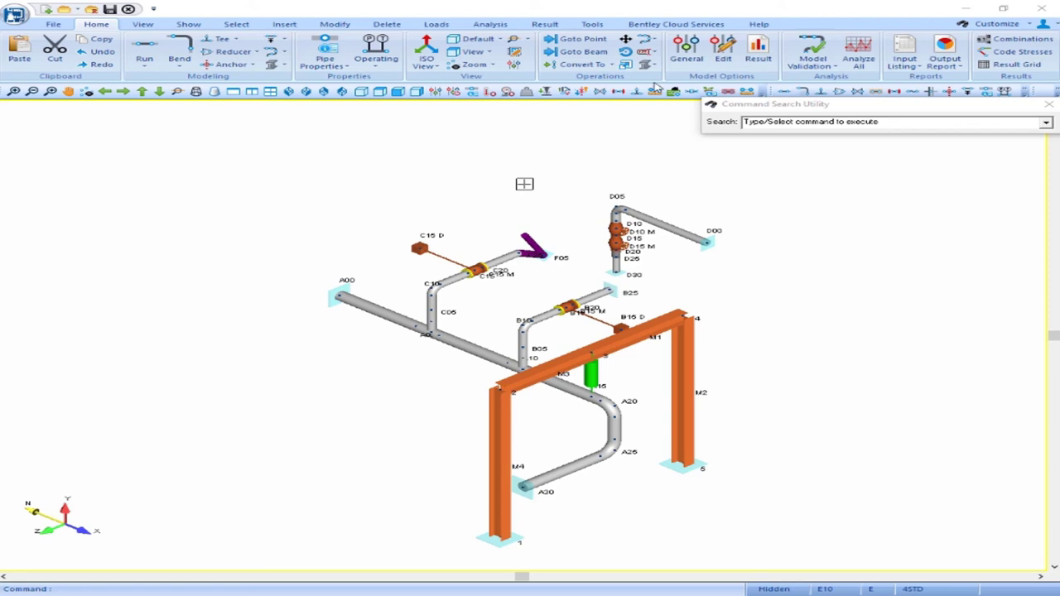
{"action": "left_click", "coordinate": [647, 41]}
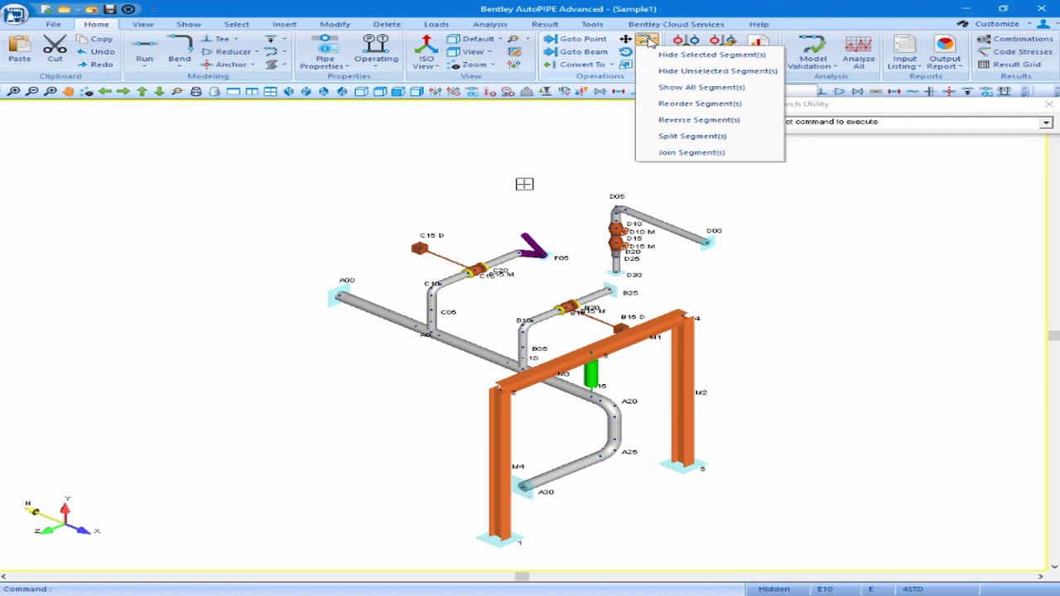
{"action": "left_click", "coordinate": [664, 88]}
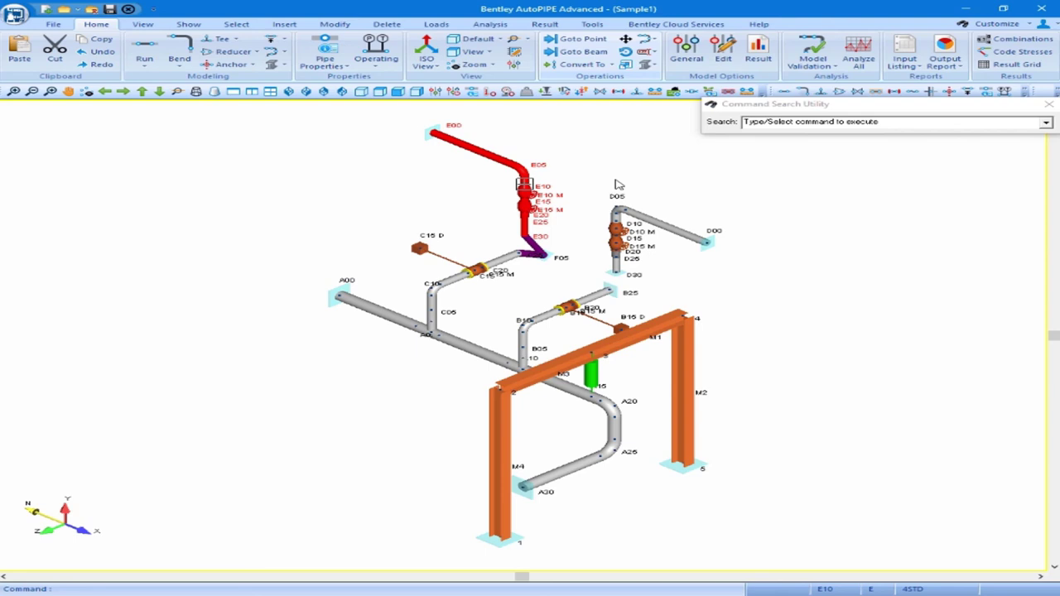
Hide all unselected segments so that segment E is isolated from the other piping, and restore the display of every segment.
{"action": "left_click", "coordinate": [647, 42]}
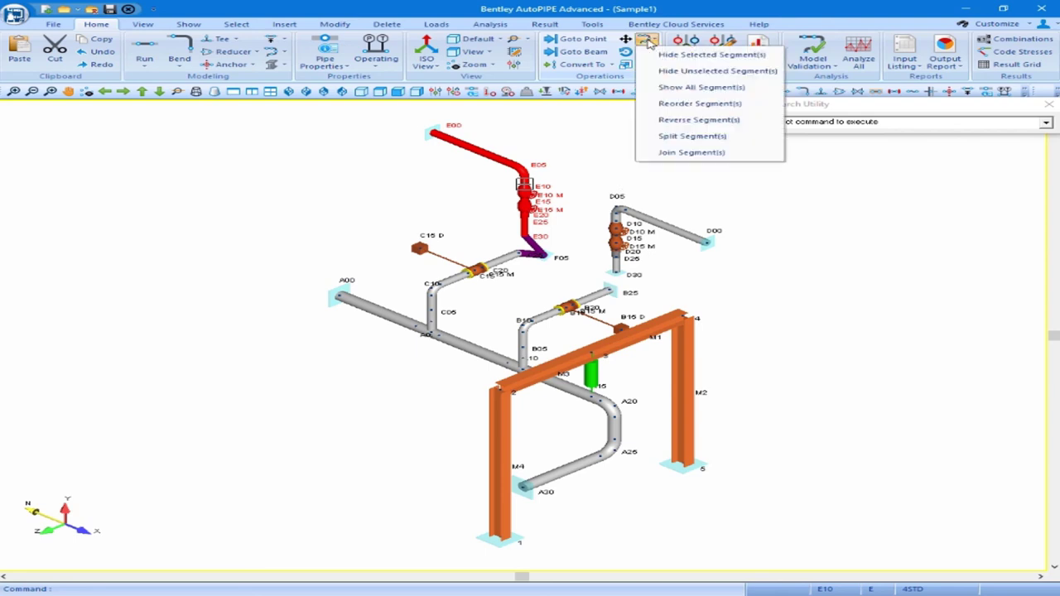
{"action": "left_click", "coordinate": [671, 71]}
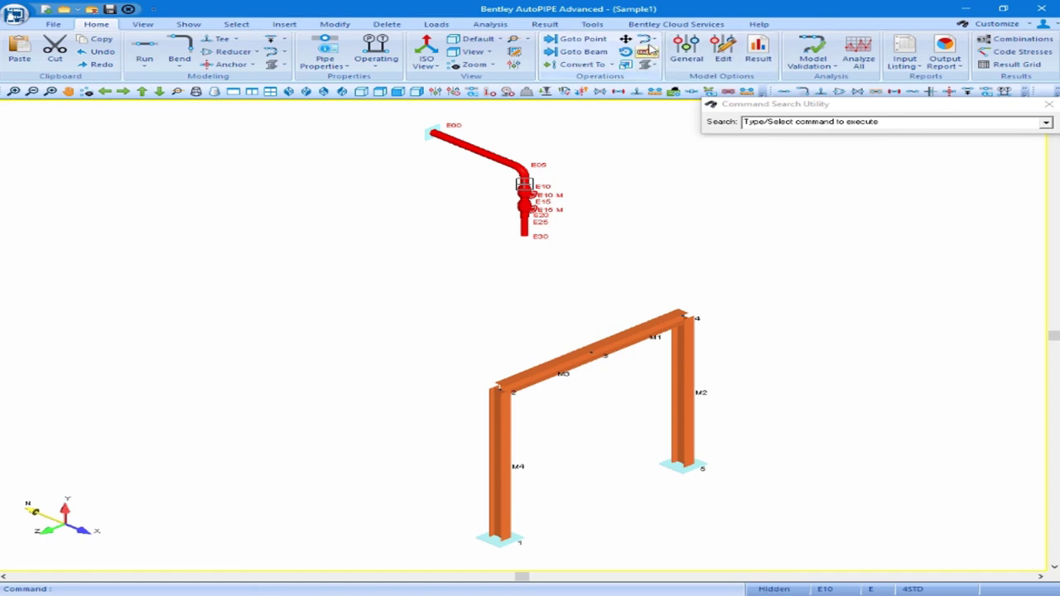
{"action": "left_click", "coordinate": [648, 42]}
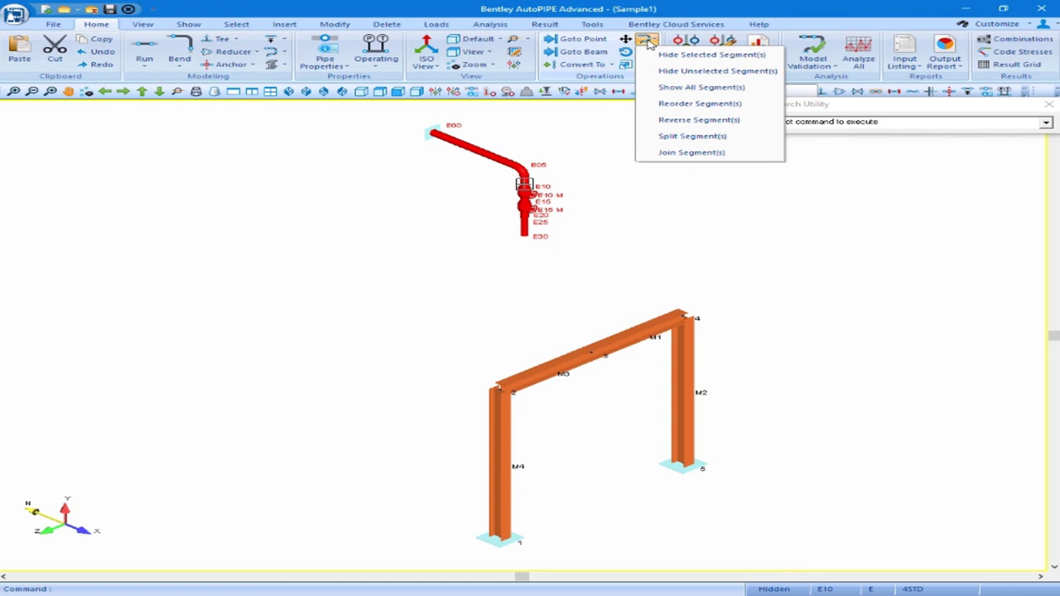
{"action": "left_click", "coordinate": [669, 87]}
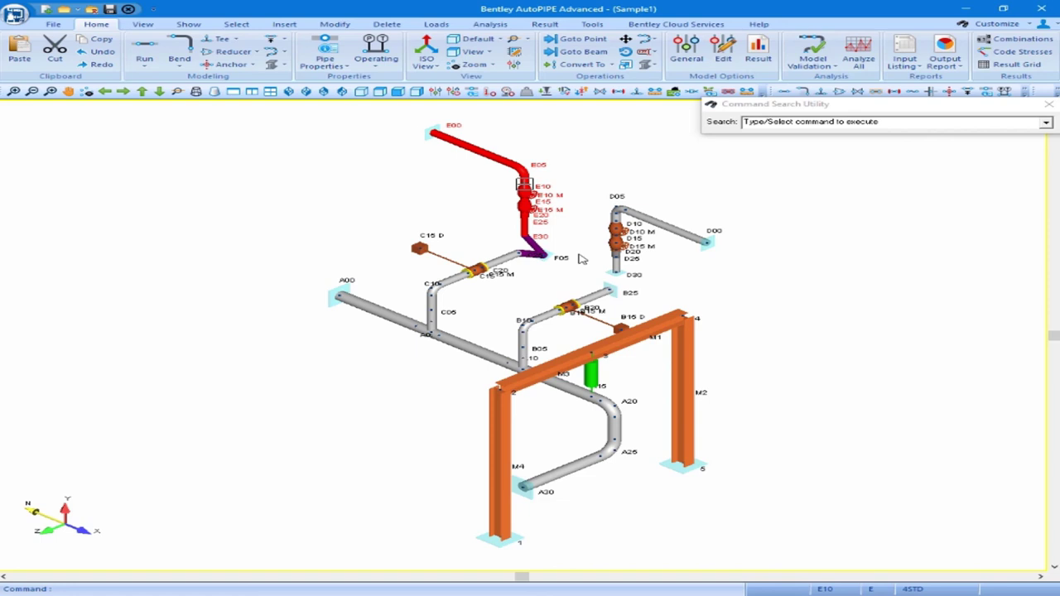
Open the segment data in the input grid and turn off Show for segments A through F.
{"action": "left_click", "coordinate": [144, 26]}
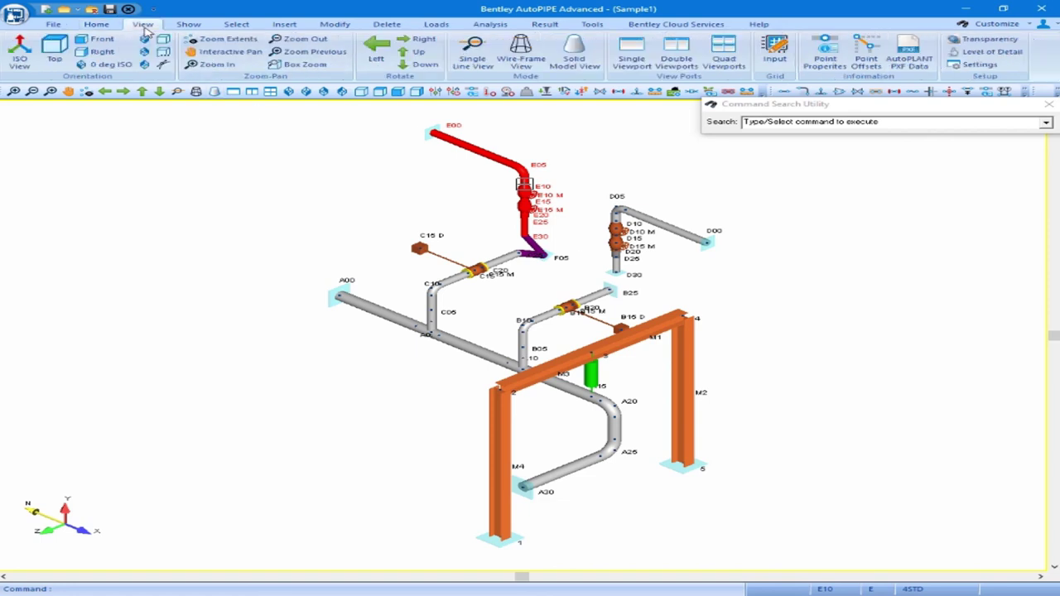
{"action": "left_click", "coordinate": [772, 62]}
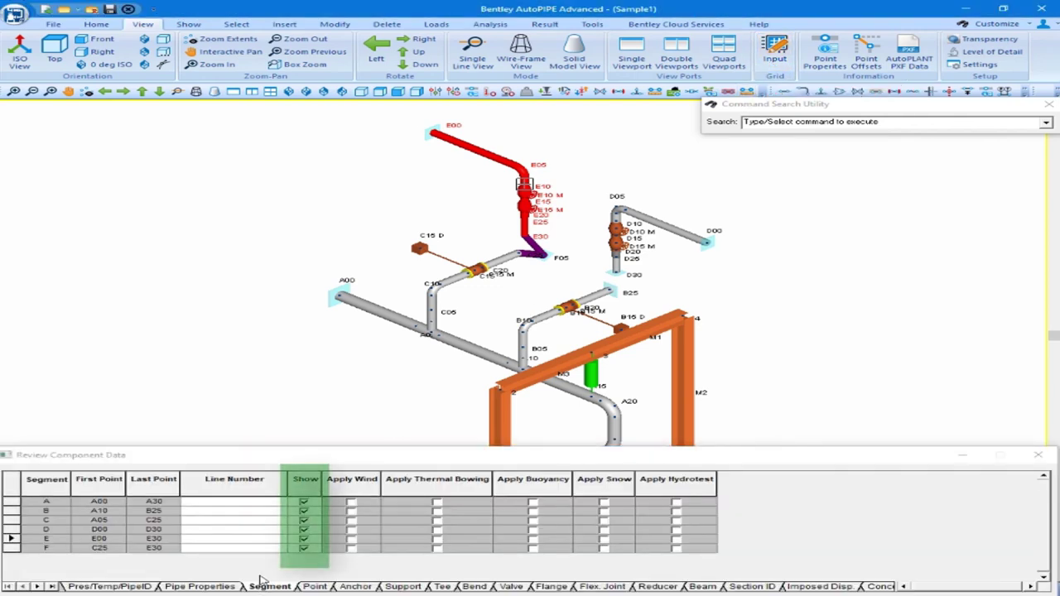
{"action": "left_click", "coordinate": [304, 501]}
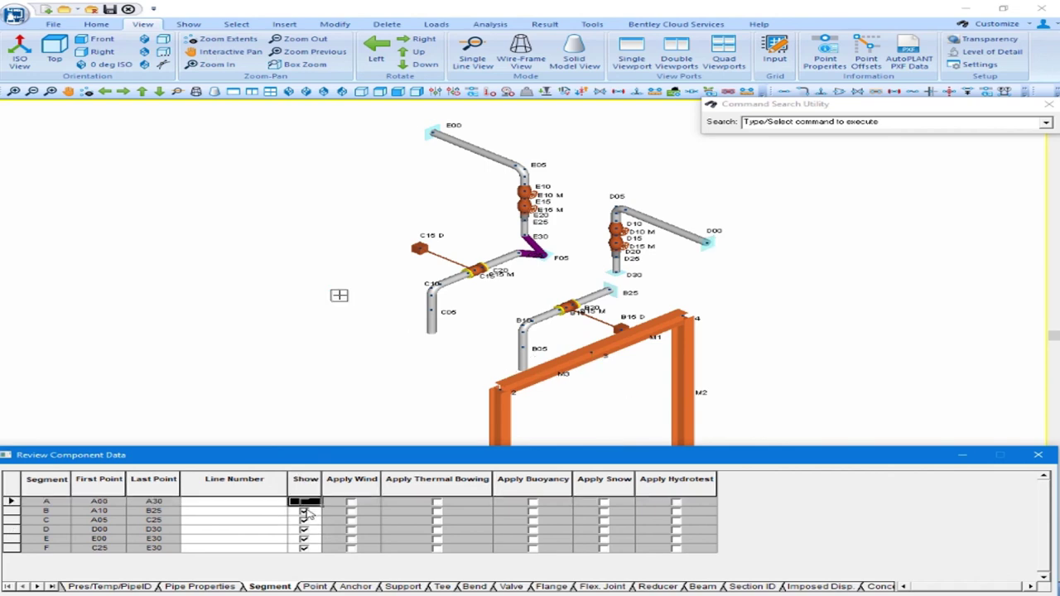
{"action": "left_click", "coordinate": [303, 510]}
{"action": "left_click", "coordinate": [304, 519]}
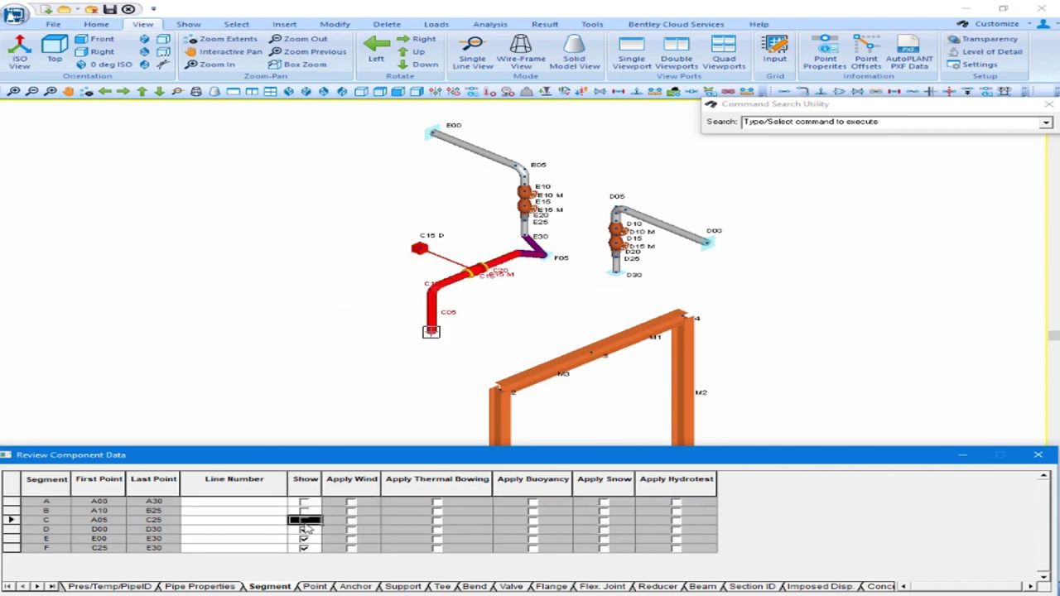
{"action": "left_click", "coordinate": [305, 528]}
{"action": "left_click", "coordinate": [303, 538]}
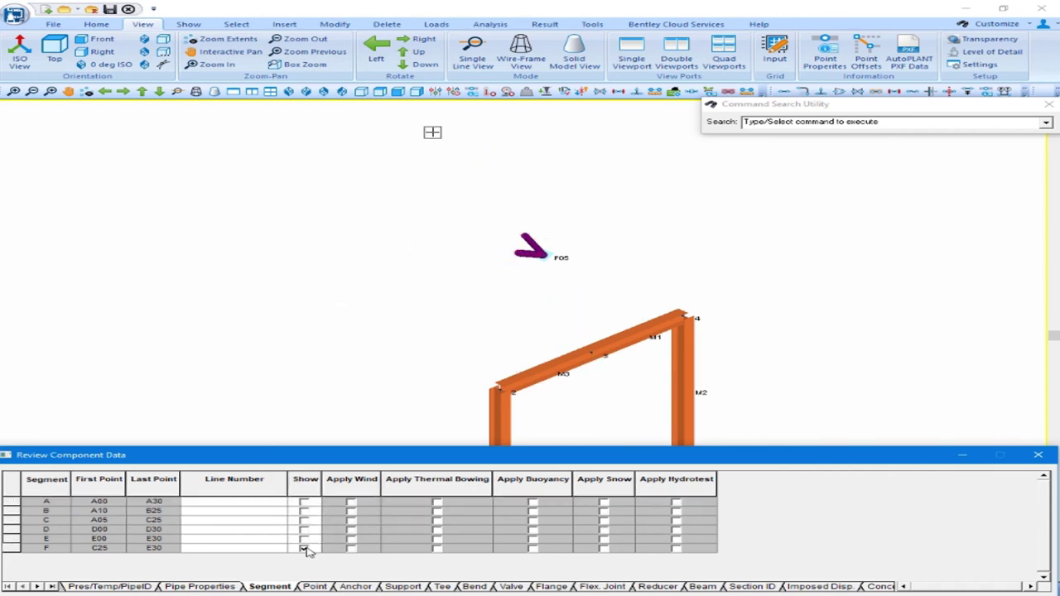
{"action": "left_click", "coordinate": [304, 548]}
Turn Show back on for segments A through F in the input grid and save the current model.
{"action": "left_click", "coordinate": [304, 547]}
{"action": "left_click", "coordinate": [303, 538]}
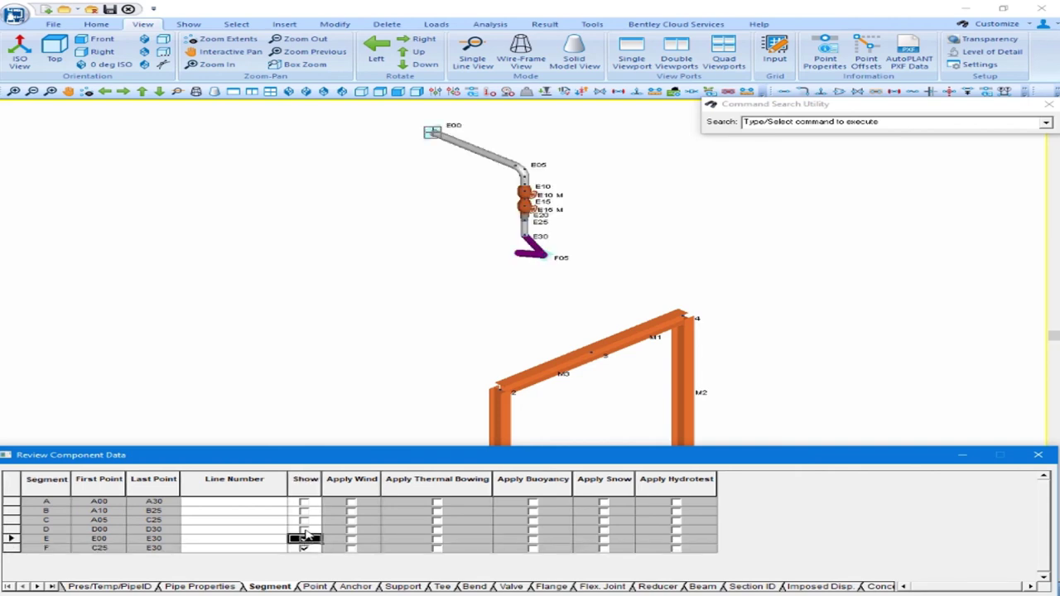
{"action": "left_click", "coordinate": [305, 529]}
{"action": "left_click", "coordinate": [303, 510]}
{"action": "left_click", "coordinate": [303, 519]}
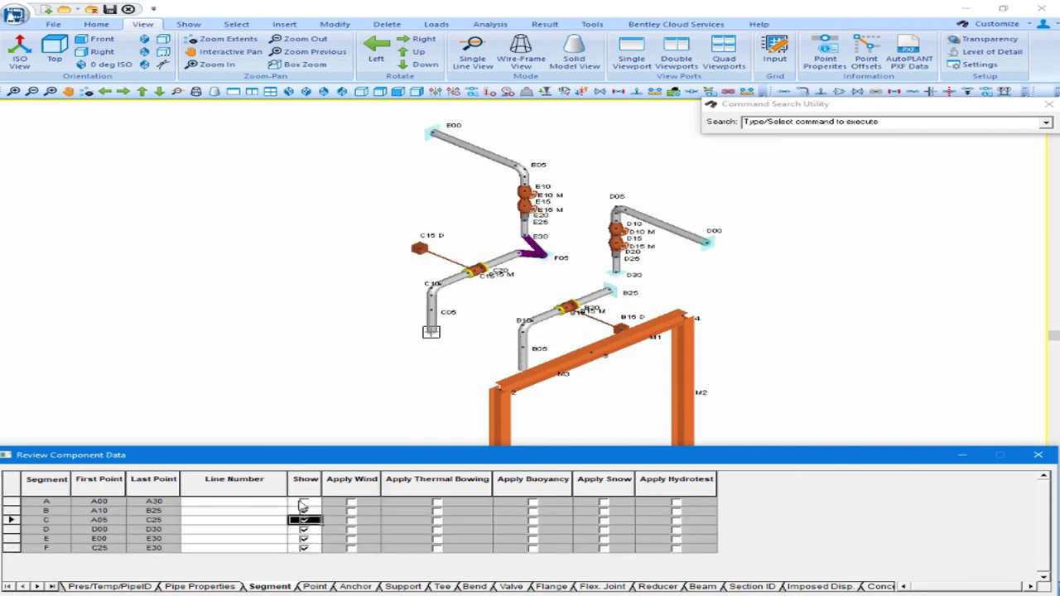
{"action": "left_click", "coordinate": [303, 501]}
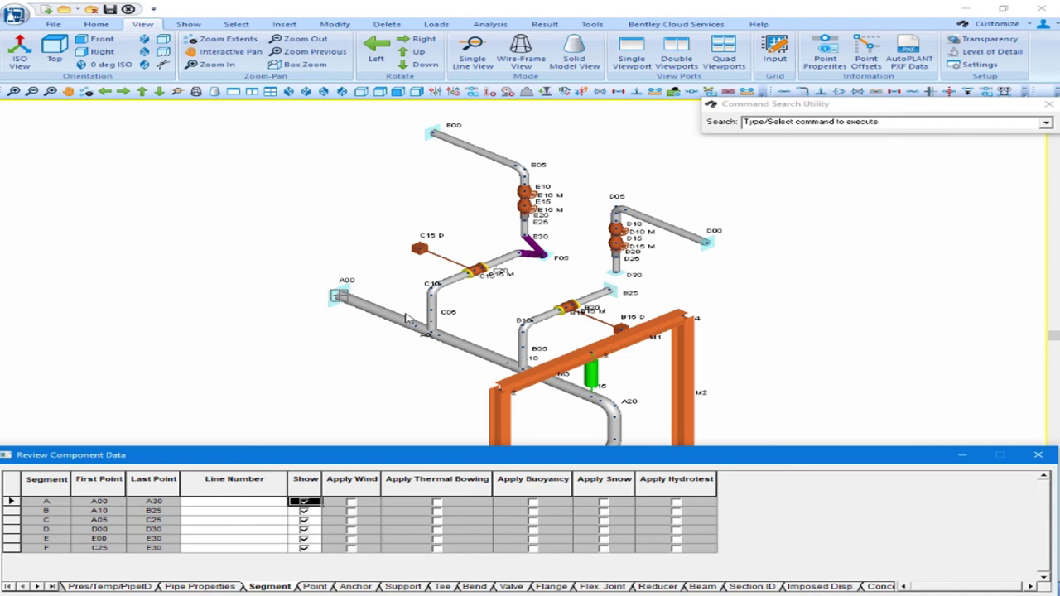
{"action": "left_click", "coordinate": [53, 24]}
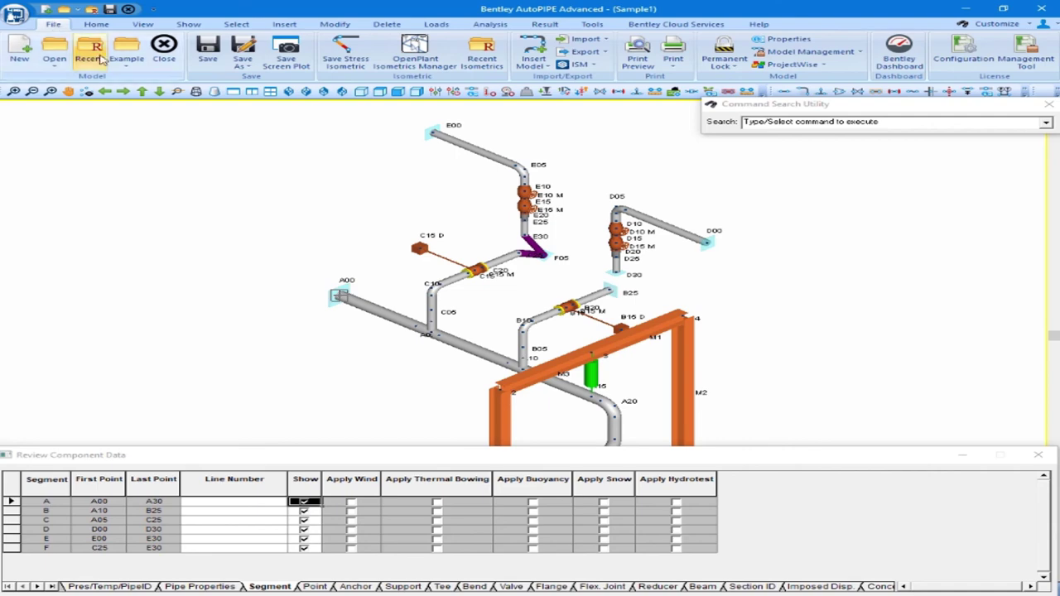
{"action": "left_click", "coordinate": [209, 51]}
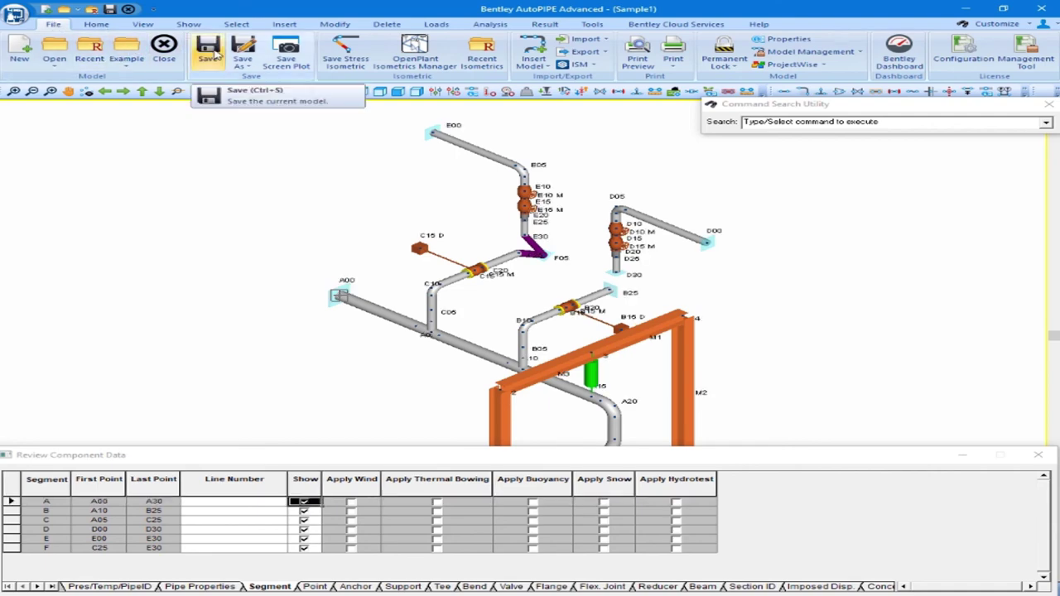